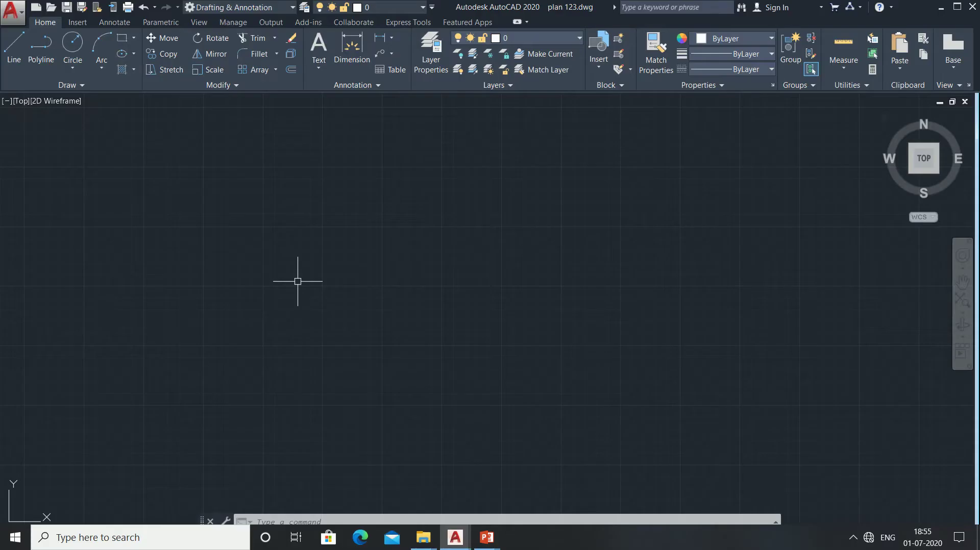
# - Draw the 4-foot base line of the bottom tier with LINE
pyautogui.write('l')
pyautogui.press('Return')
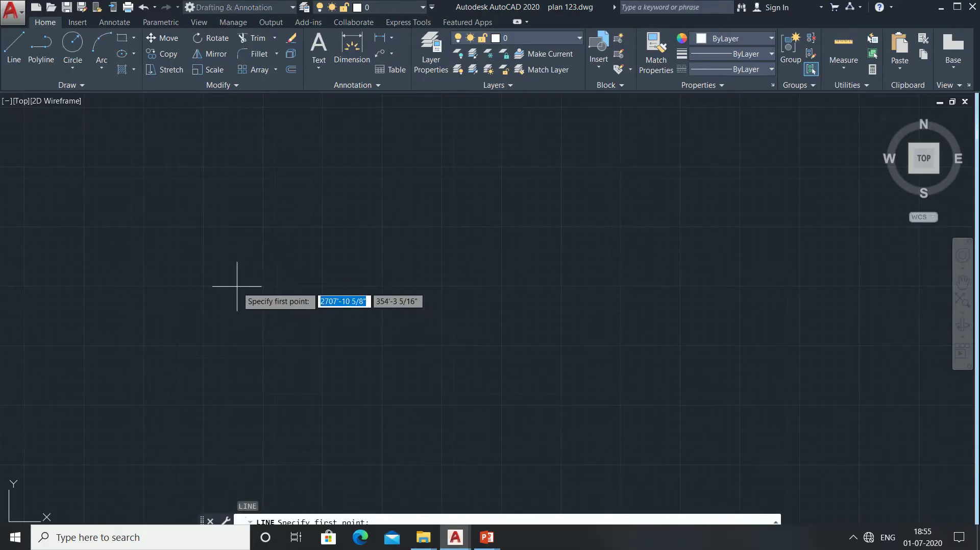
pyautogui.click(185, 320)
pyautogui.write('4')
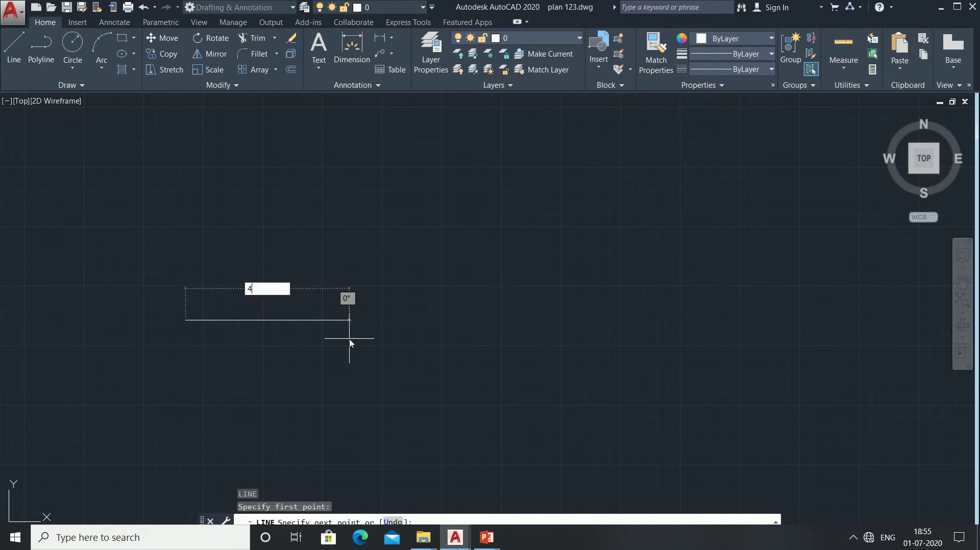
pyautogui.write("'")
pyautogui.press('Return')
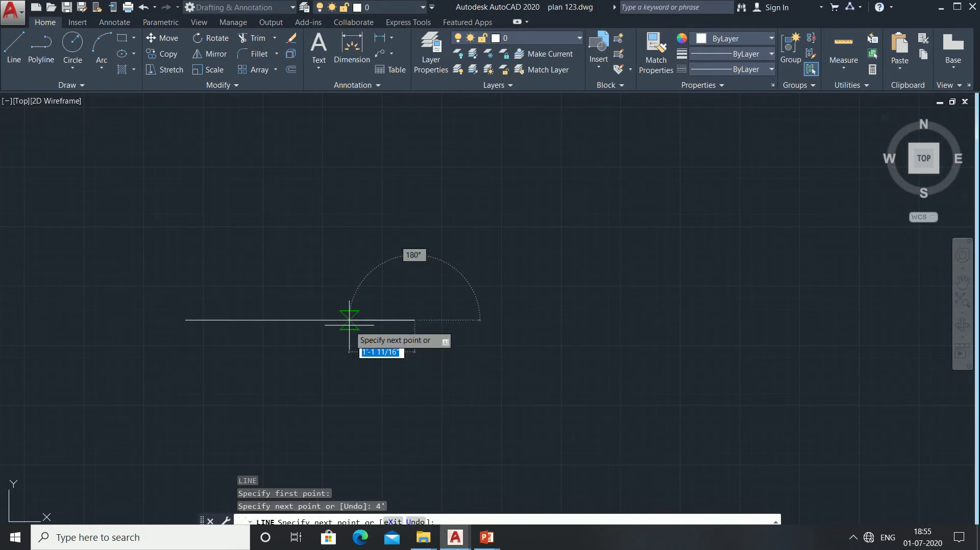
pyautogui.press('Escape')
# - Add the 1'2" right side and the 4' top edge of the base rectangle
pyautogui.press('Return')
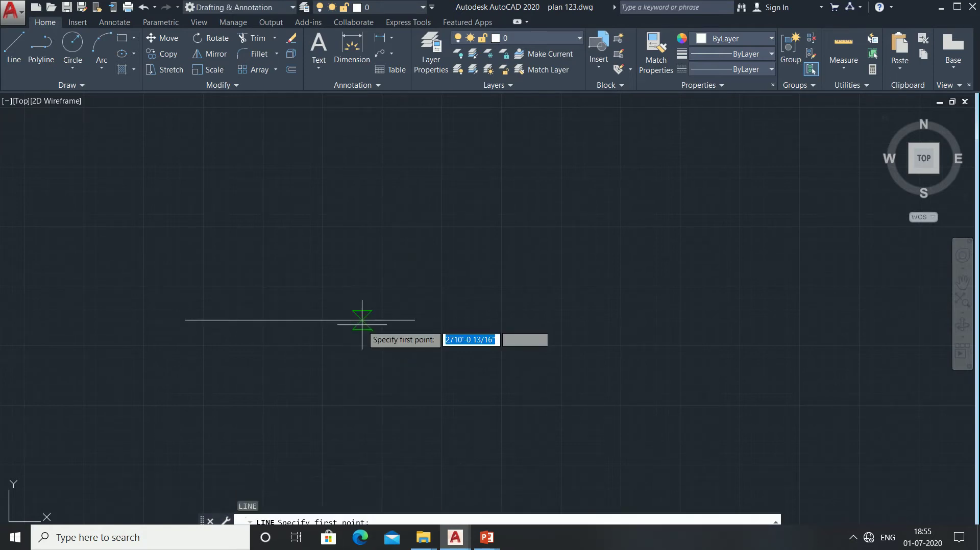
pyautogui.click(415, 320)
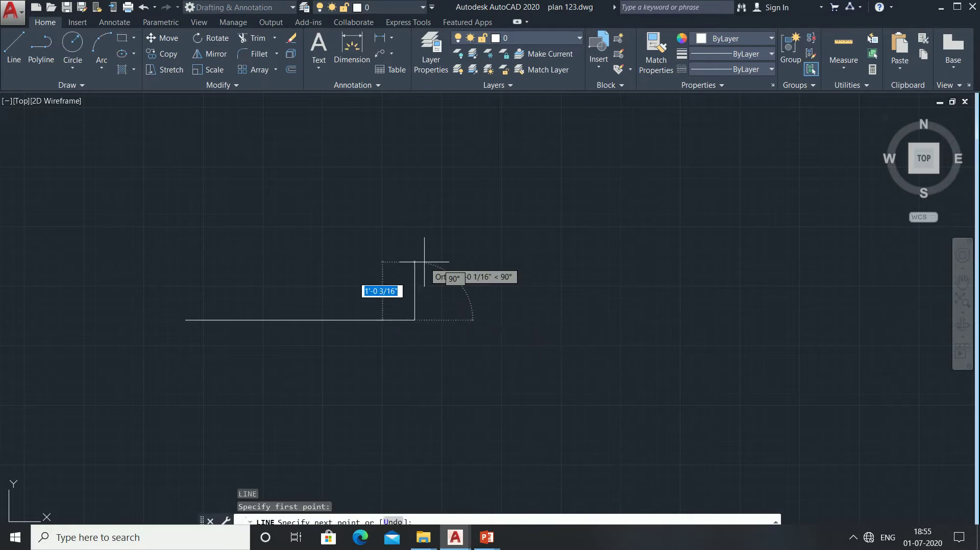
pyautogui.write('1')
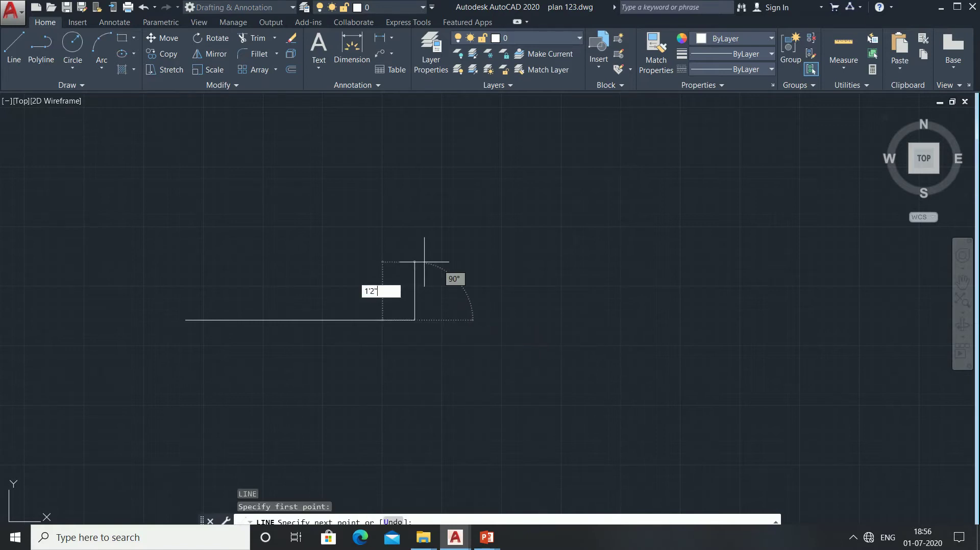
pyautogui.write('\'2"')
pyautogui.press('Return')
pyautogui.write("4'")
pyautogui.press('Return')
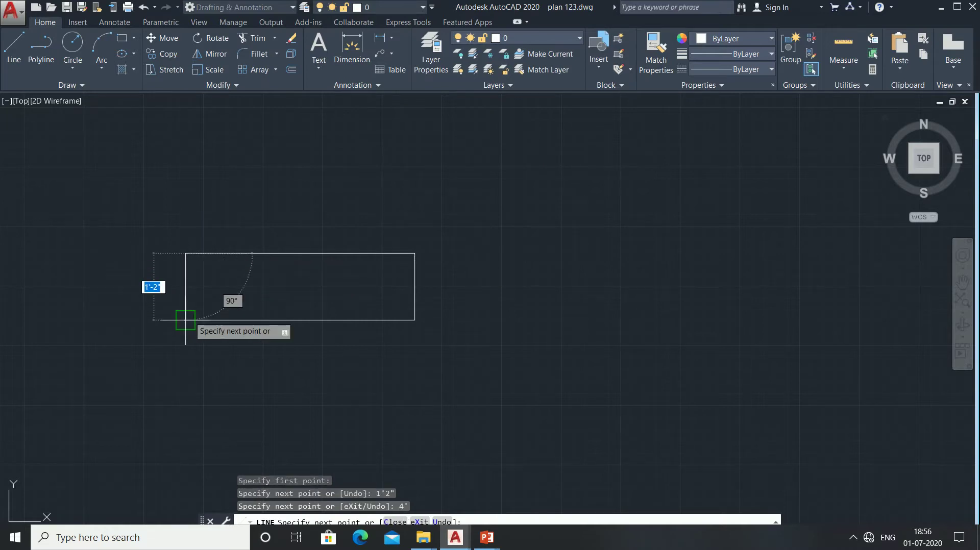
pyautogui.press('Escape')
# - Stack a 7"-high tier: a 7" upright from the top-right corner and a 4' top edge
pyautogui.moveTo(214, 317); pyautogui.dragTo(199, 383, button='middle')
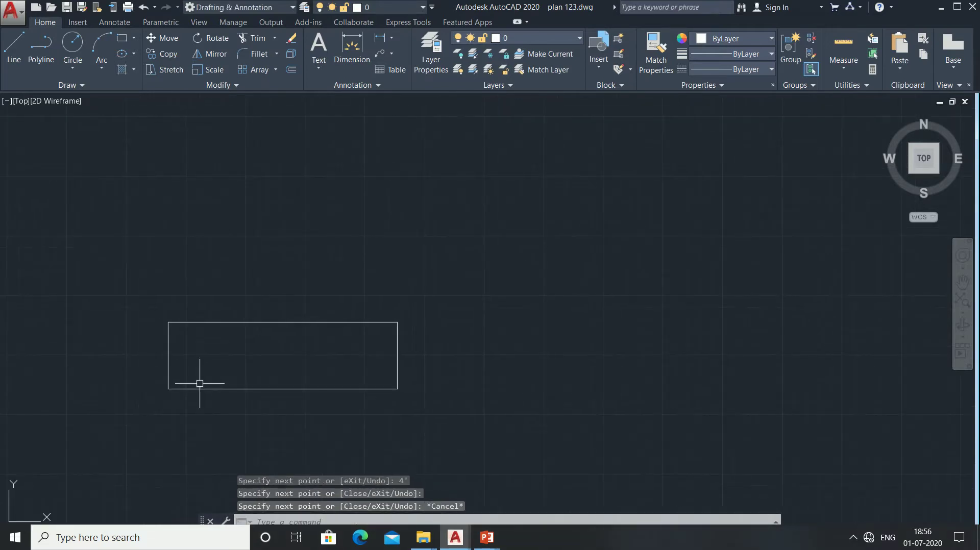
pyautogui.press('Return')
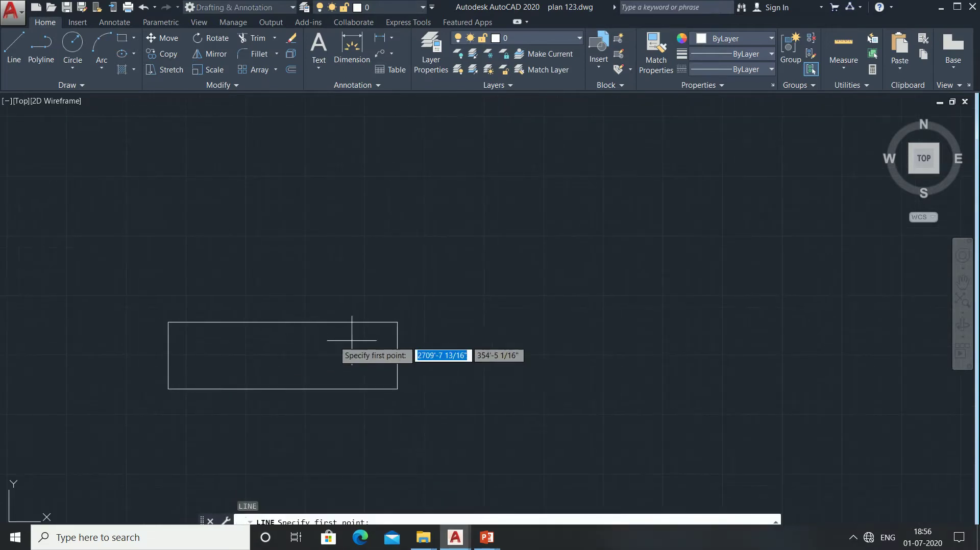
pyautogui.click(397, 322)
pyautogui.write('7')
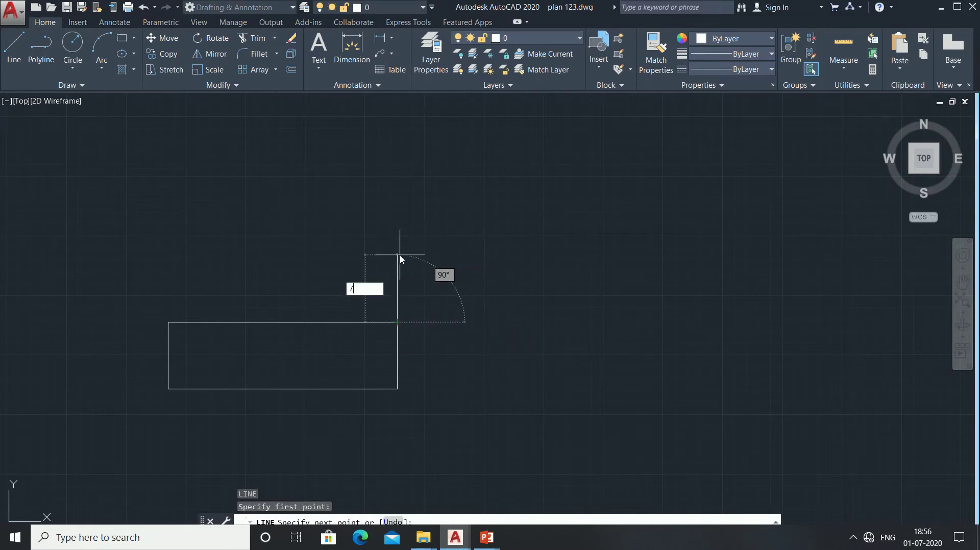
pyautogui.press('Return')
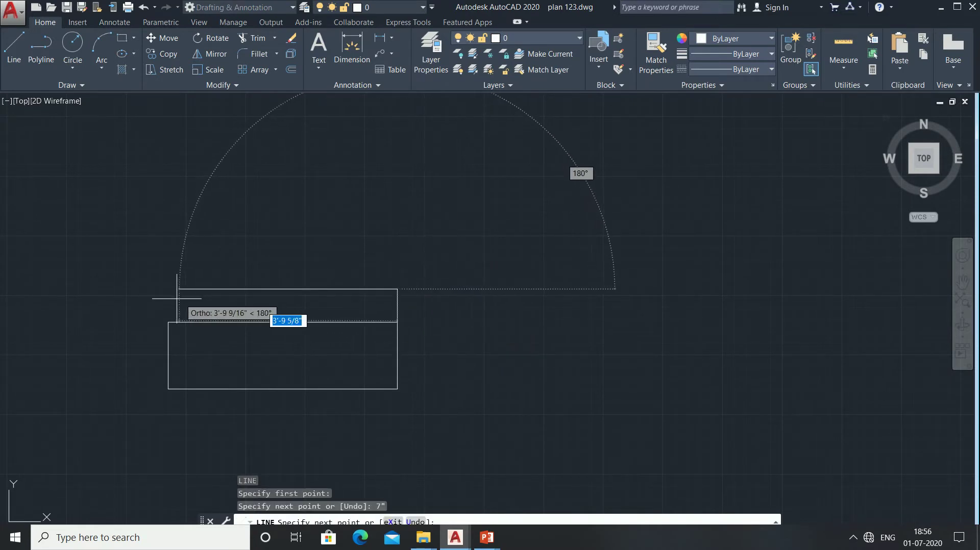
pyautogui.write("4'")
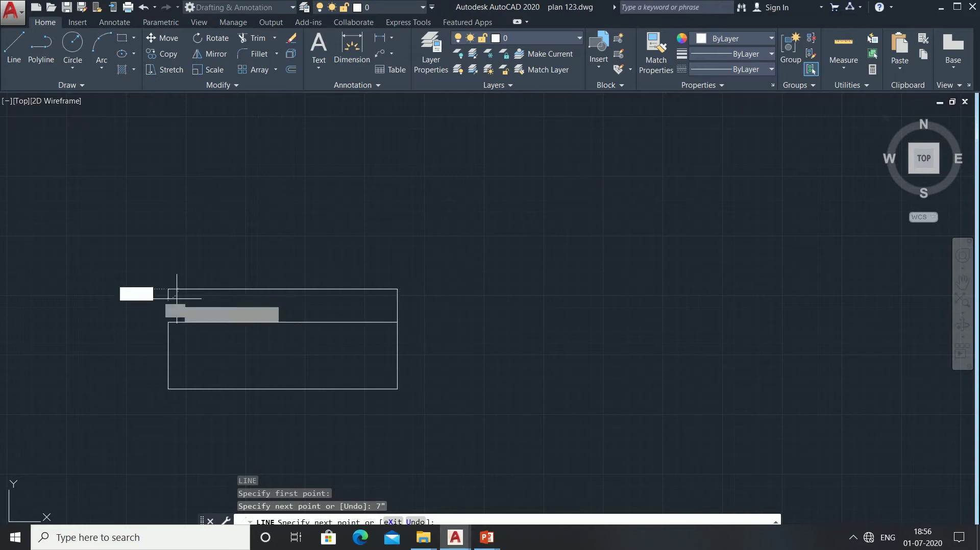
pyautogui.press('Return')
pyautogui.press('Escape')
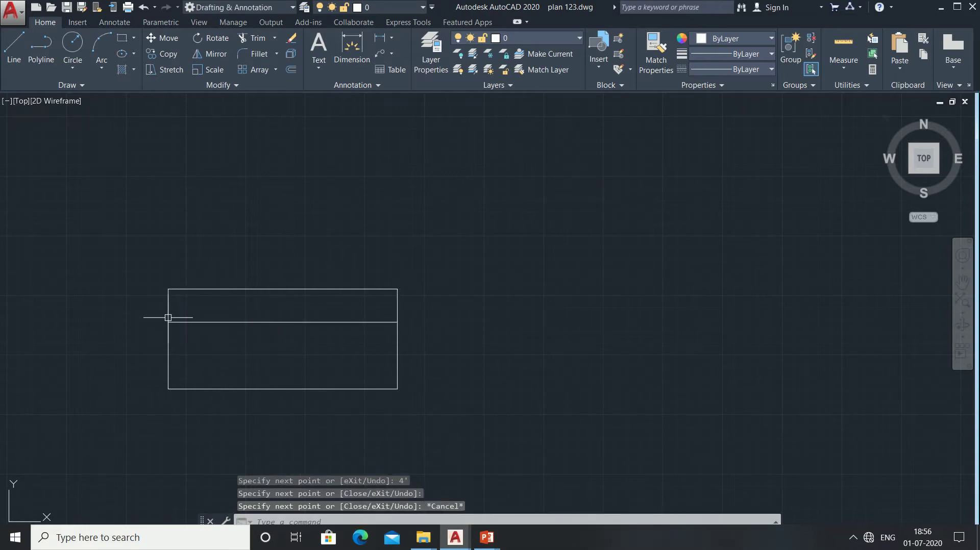
# - Offset the tier's side 9" inward to mark the column inset
pyautogui.press('Return')
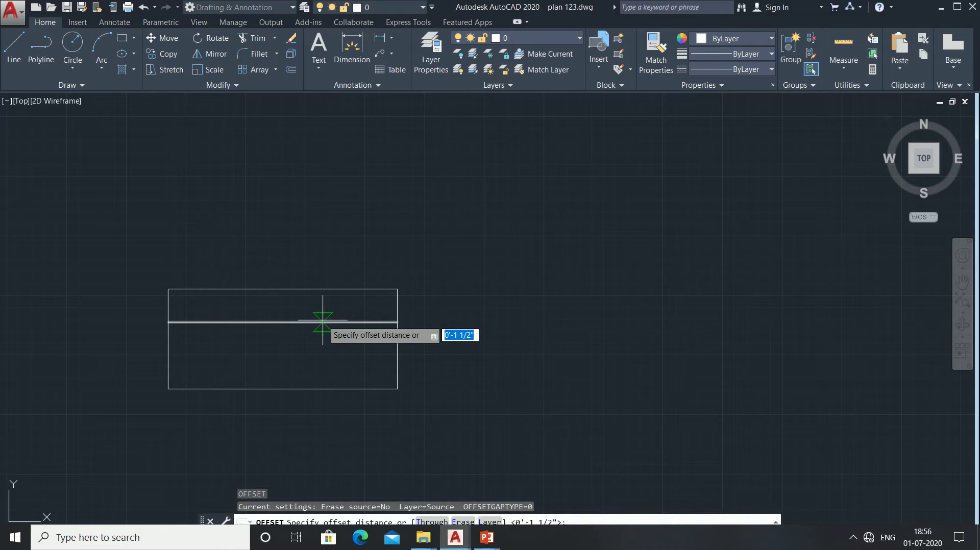
pyautogui.write('9"')
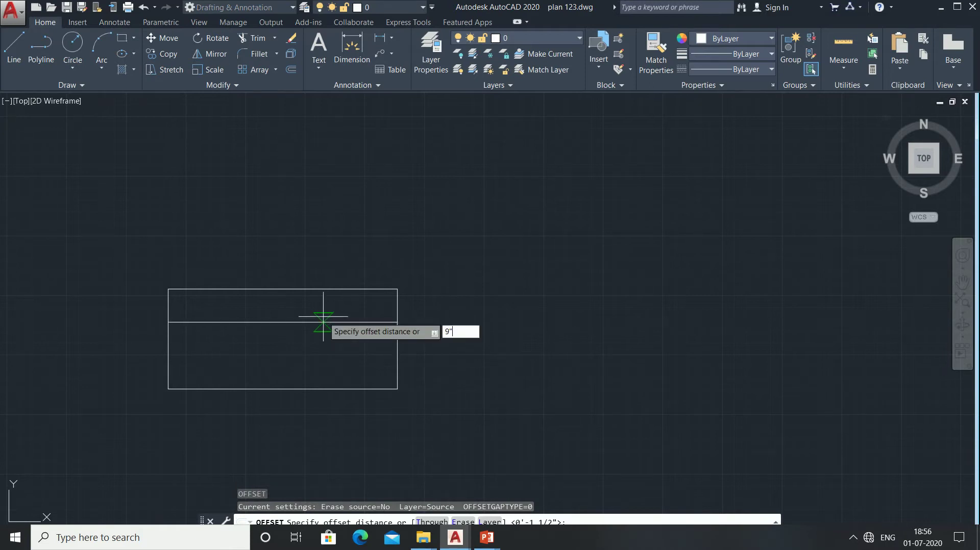
pyautogui.press('Return')
pyautogui.click(394, 308)
pyautogui.click(338, 318)
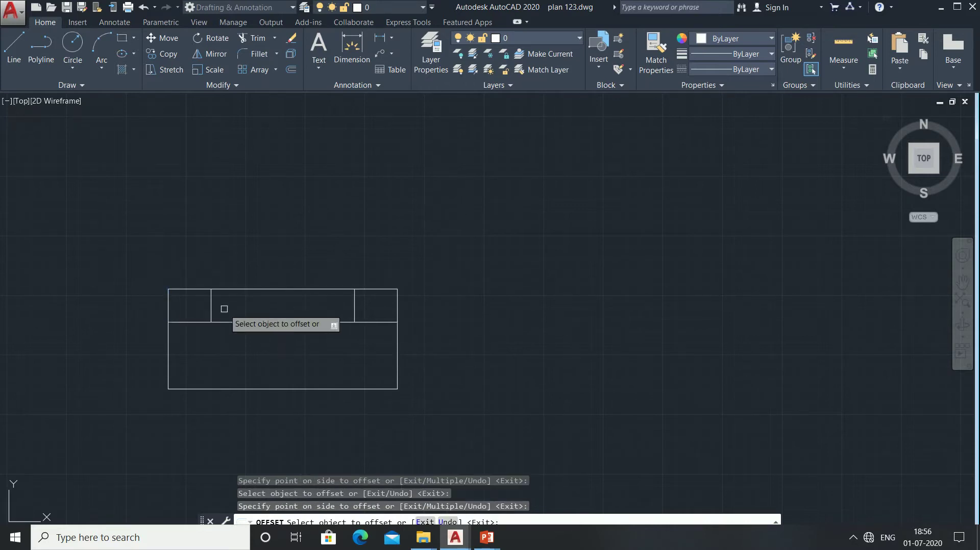
pyautogui.press('Escape')
# - Draw the column's right and left sides, each 1'2" up from the inset lines
pyautogui.write('l')
pyautogui.press('Return')
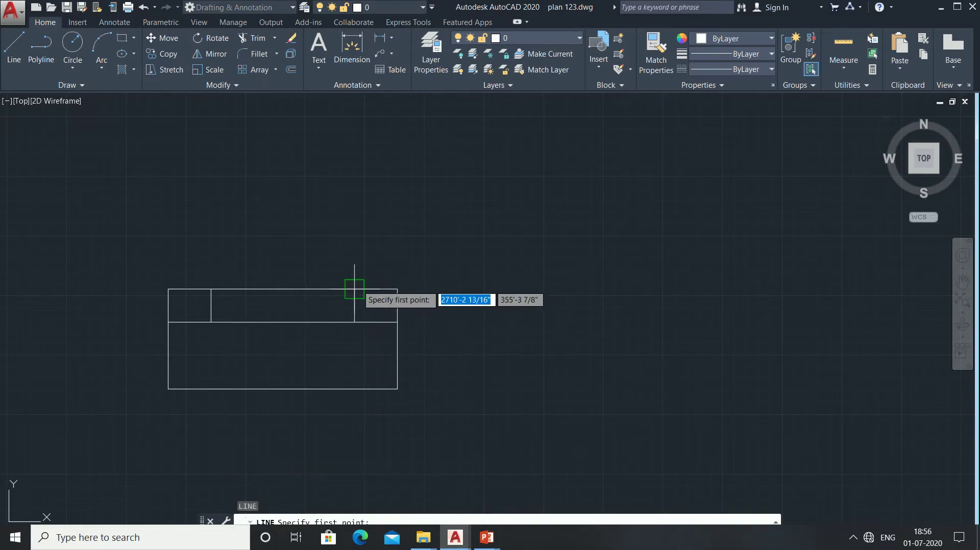
pyautogui.click(354, 289)
pyautogui.write('1')
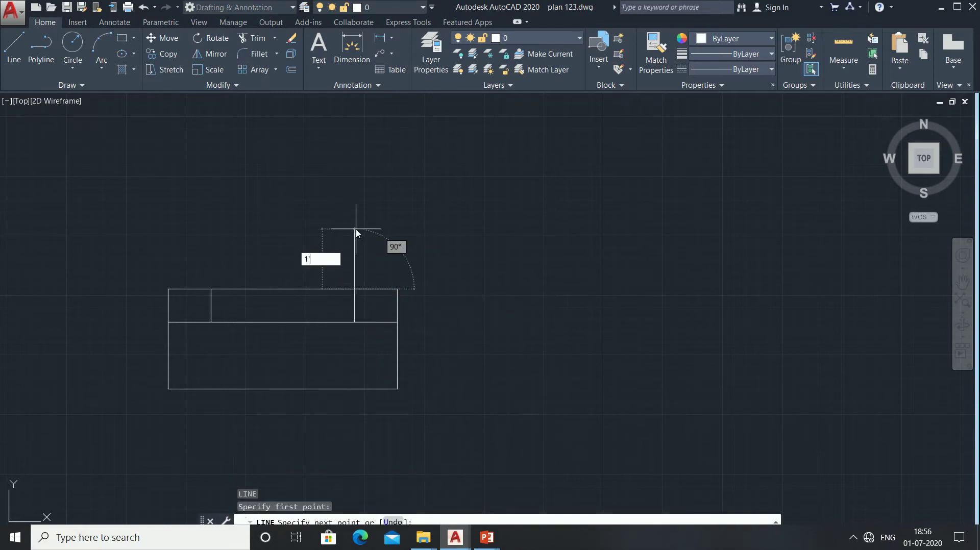
pyautogui.write('\'2"')
pyautogui.press('Return')
pyautogui.press('Escape')
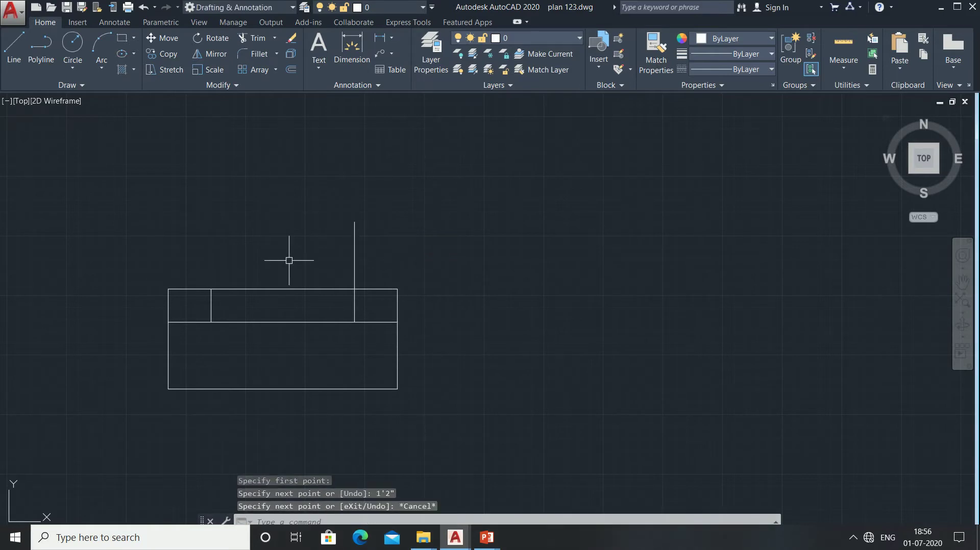
pyautogui.press('Return')
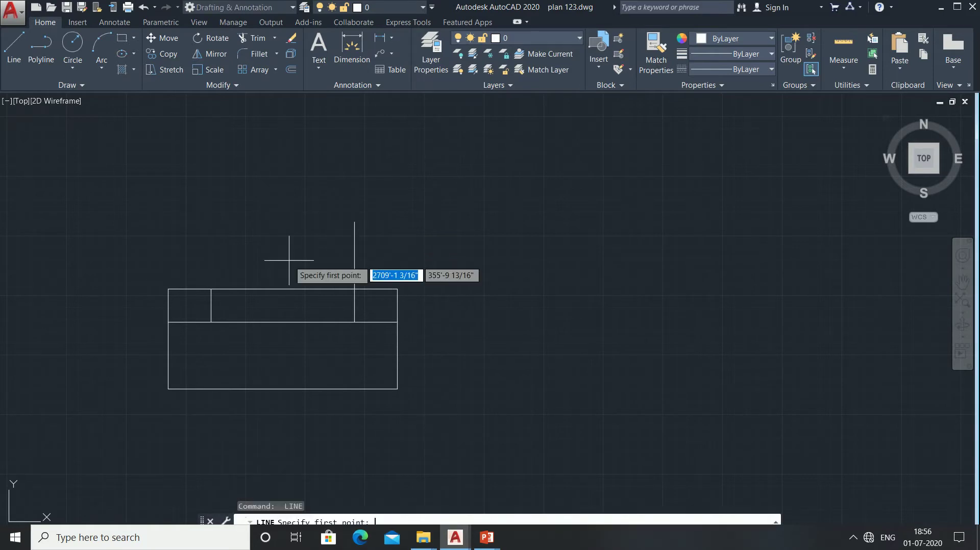
pyautogui.click(211, 289)
pyautogui.write('1')
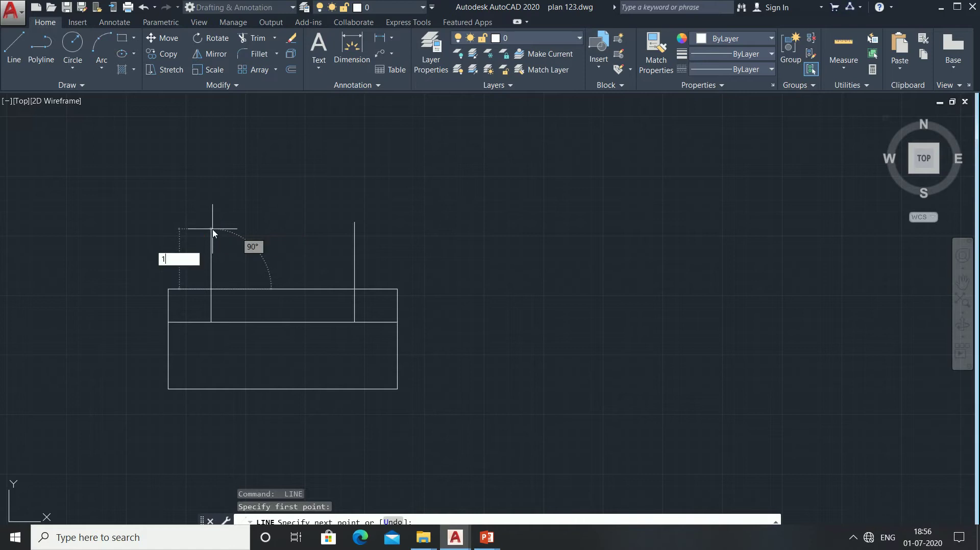
pyautogui.write('\'2"')
pyautogui.press('Return')
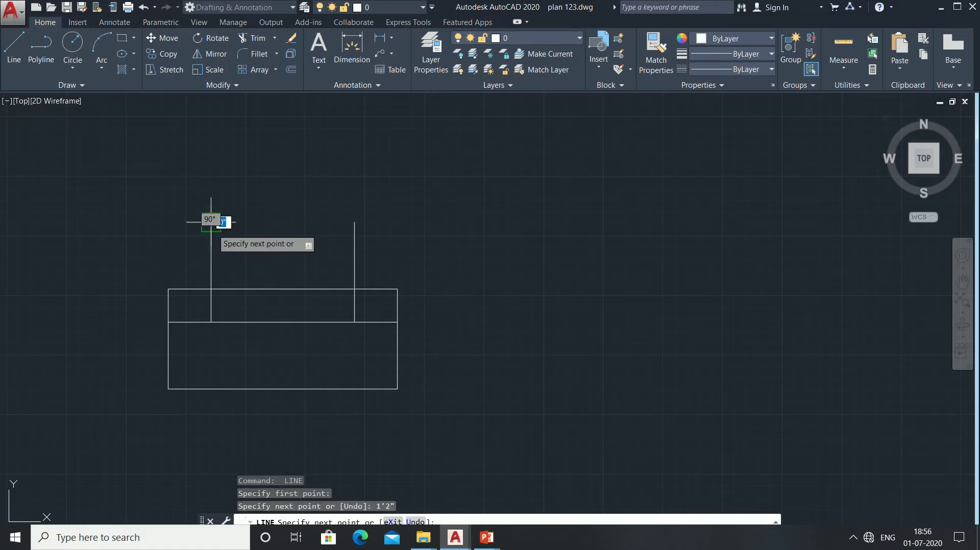
pyautogui.press('Escape')
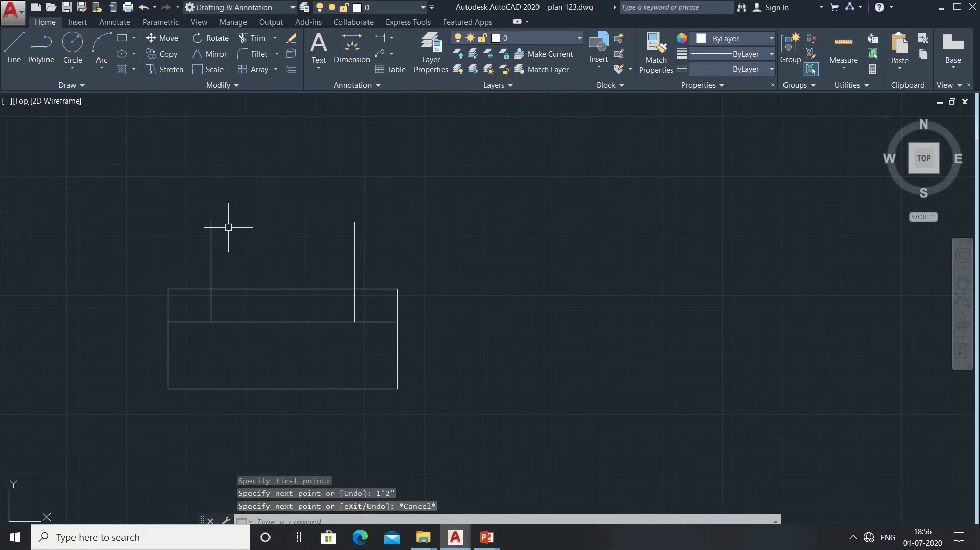
# - Close the column top with a line joining its two 1'2" sides
pyautogui.press('Return')
pyautogui.click(211, 222)
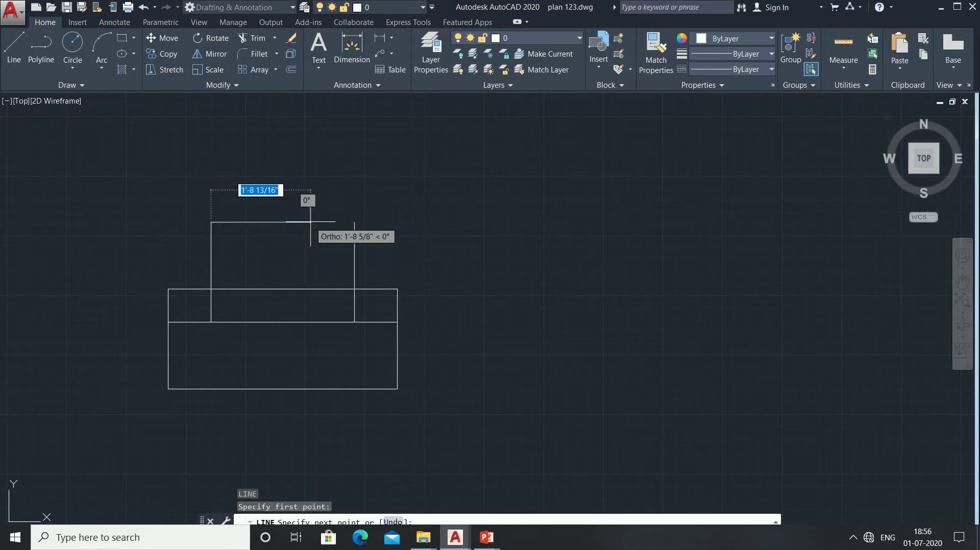
pyautogui.click(352, 222)
pyautogui.press('Escape')
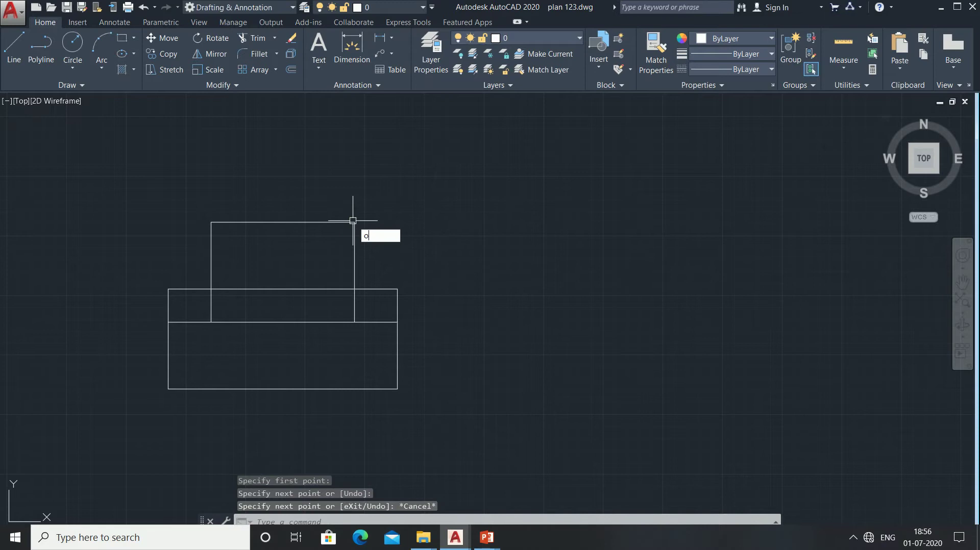
pyautogui.write('o')
pyautogui.press('Return')
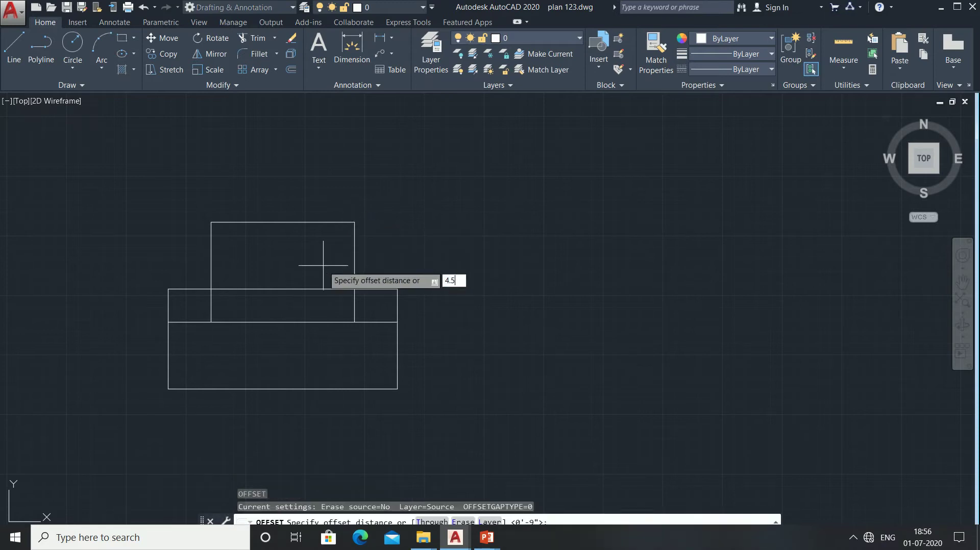
# - Offset both sides of the upper tier 4.5" inward
pyautogui.write('4.5"')
pyautogui.press('Return')
pyautogui.click(354, 263)
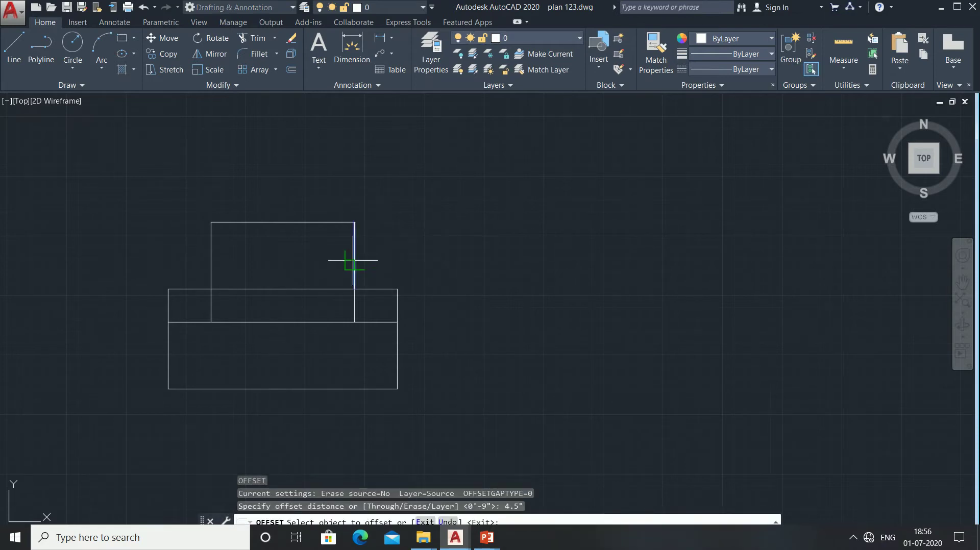
pyautogui.click(235, 271)
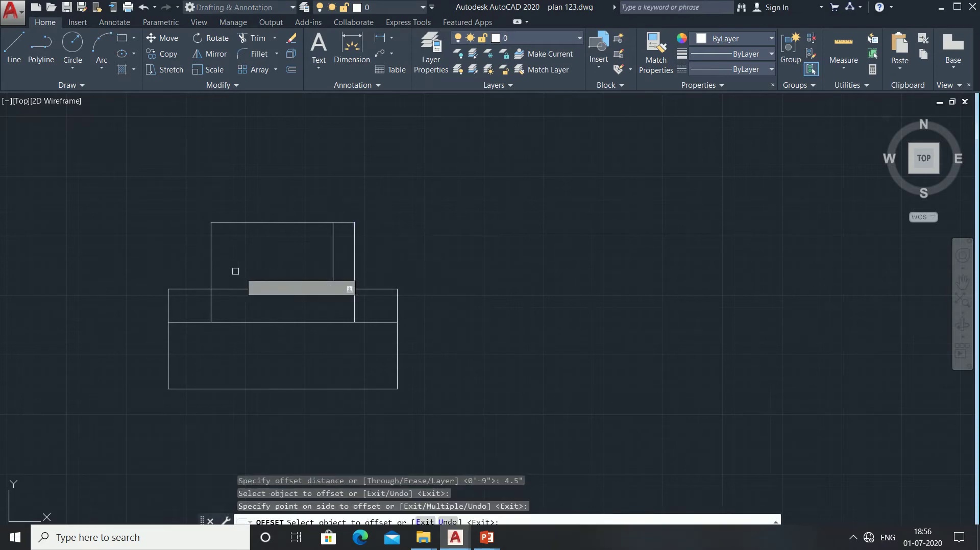
pyautogui.click(211, 259)
pyautogui.click(259, 270)
pyautogui.press('Escape')
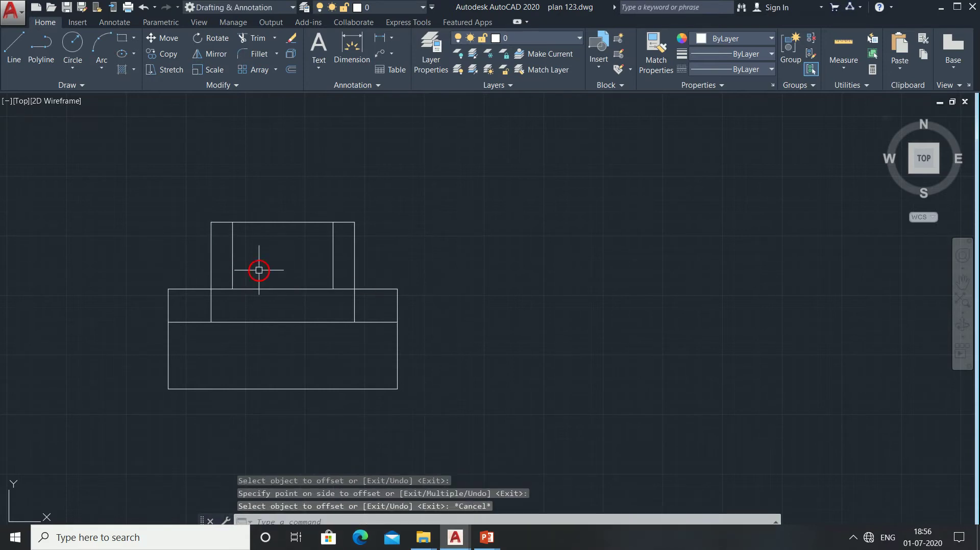
# - Draw a 1'2" vertical line up from the left 4.5" inner line
pyautogui.write('l')
pyautogui.press('Return')
pyautogui.moveTo(223, 210); pyautogui.dragTo(227, 272, button='middle')
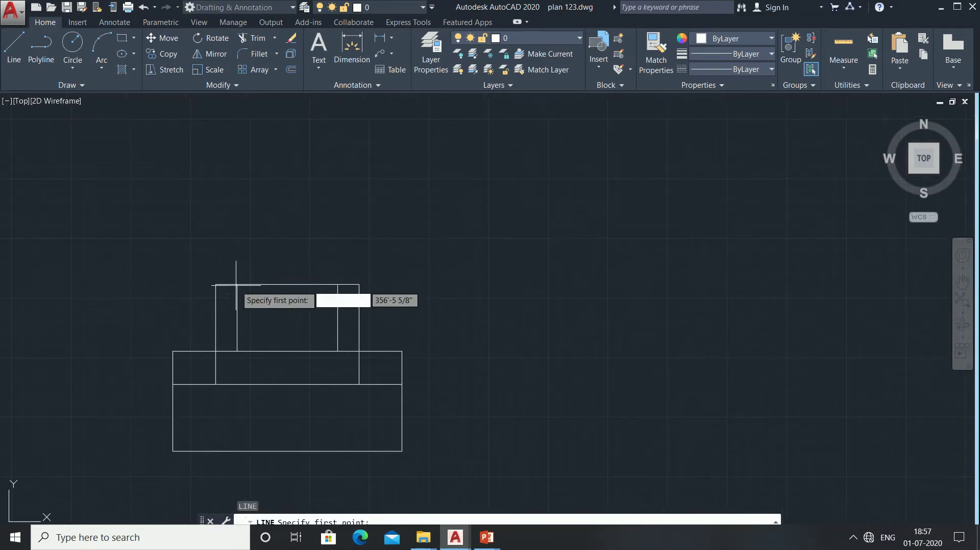
pyautogui.click(237, 284)
pyautogui.write('1')
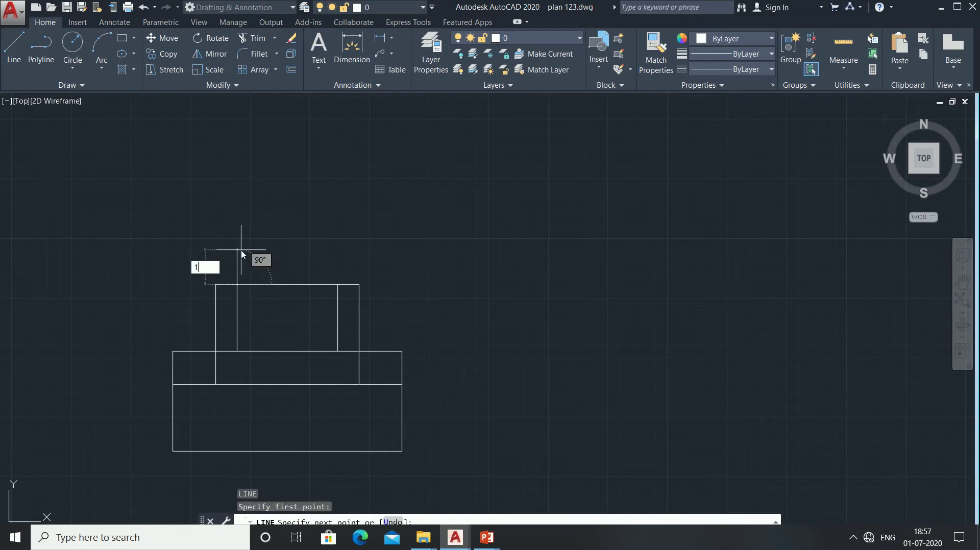
pyautogui.write('\'2"')
pyautogui.press('Return')
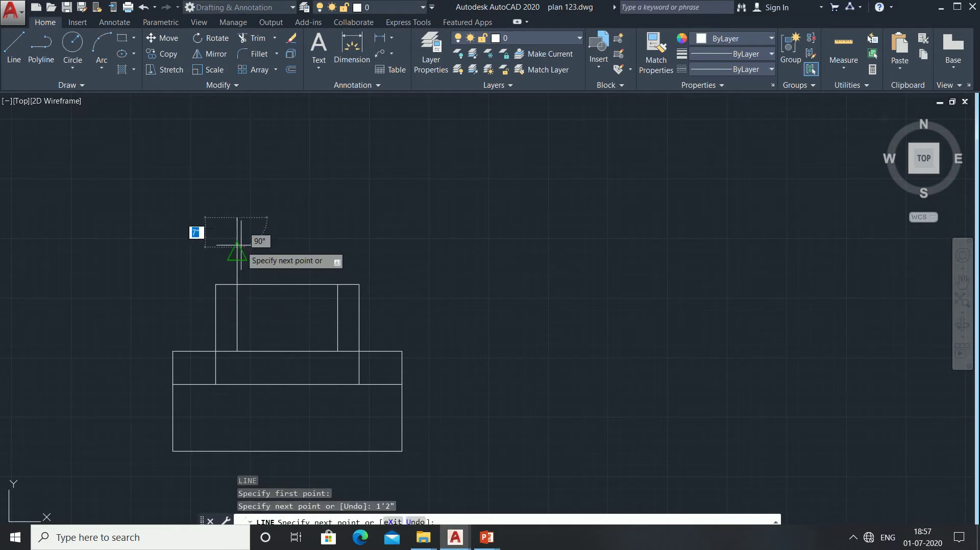
pyautogui.press('Escape')
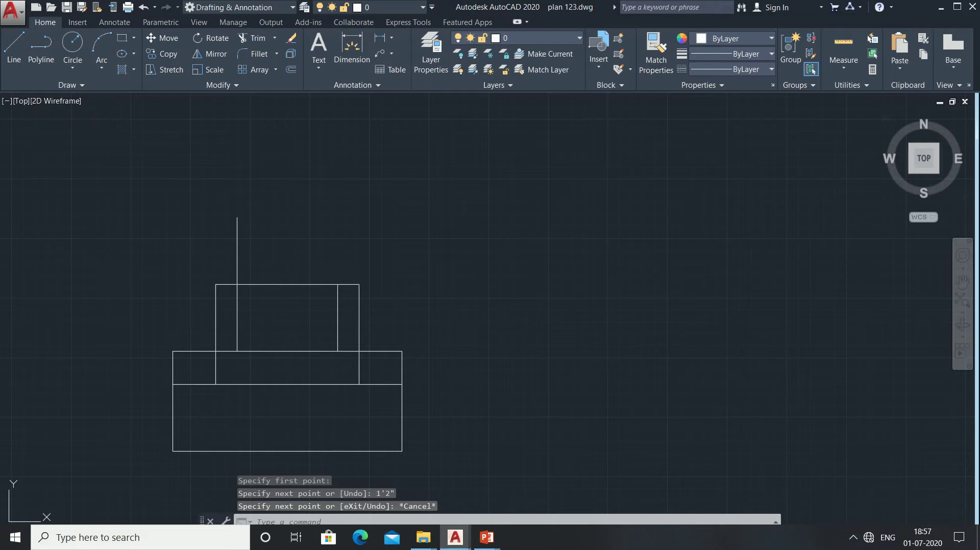
# - Draw the right 1'2" side and join the two sides across the top
pyautogui.press('Return')
pyautogui.click(338, 284)
pyautogui.write('1\'2"')
pyautogui.press('Return')
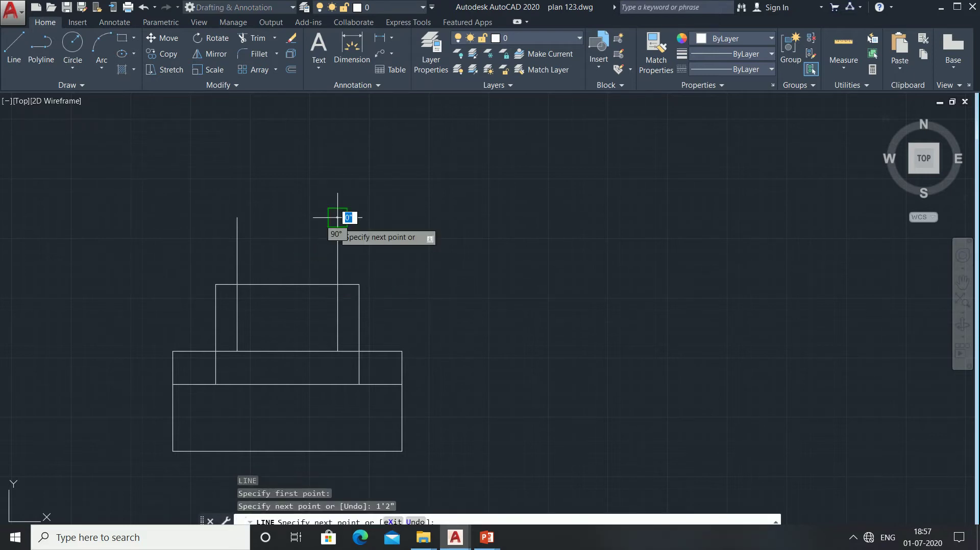
pyautogui.click(237, 218)
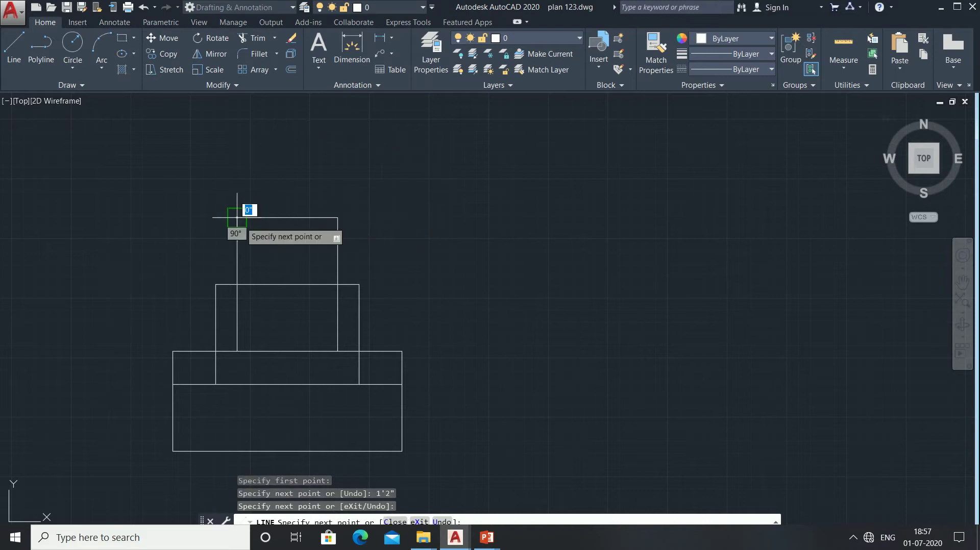
pyautogui.press('Escape')
# - Offset both sides of the new tier 3" inward
pyautogui.moveTo(276, 254)
pyautogui.mouseDown(button='middle')
pyautogui.moveTo(278, 284)
pyautogui.moveTo(257, 336)
pyautogui.mouseUp(button='middle')
pyautogui.write('o')
pyautogui.press('Return')
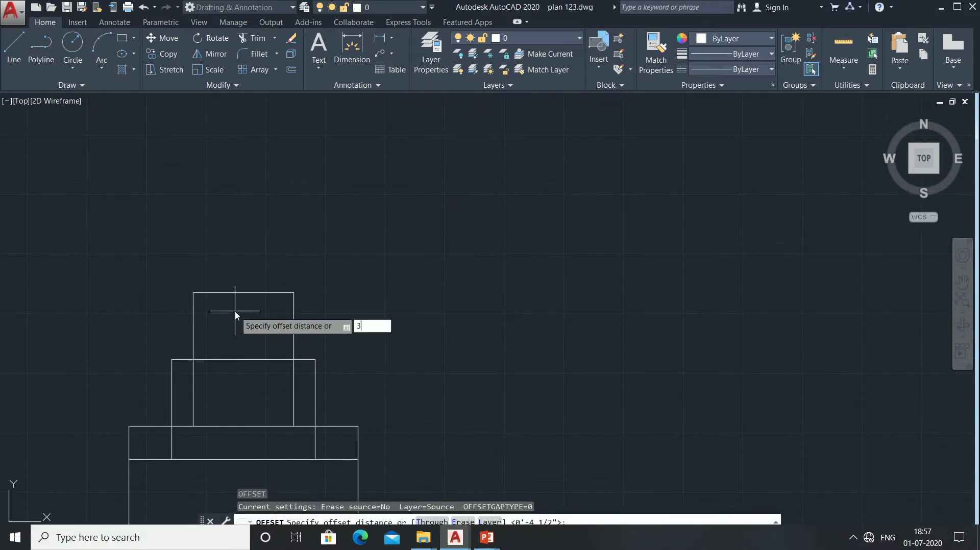
pyautogui.write('3"')
pyautogui.press('Return')
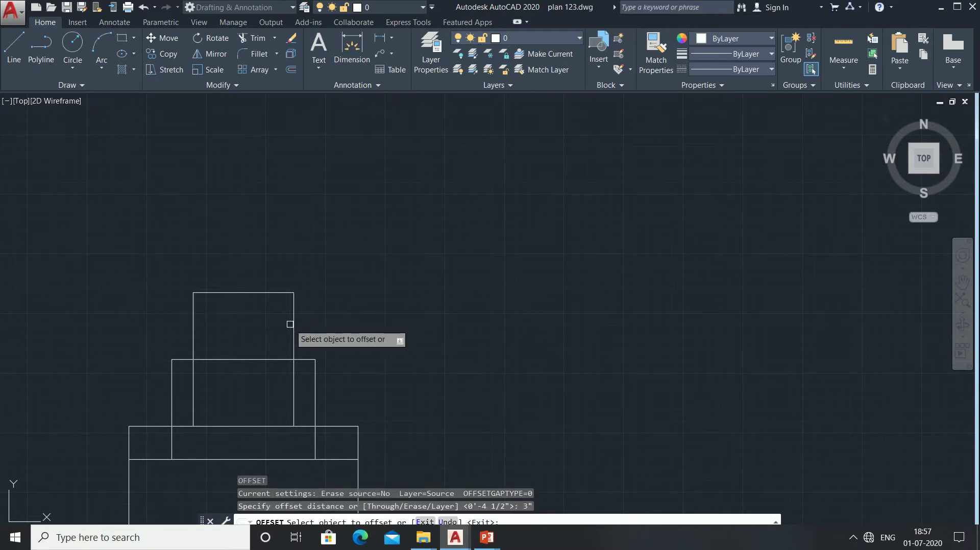
pyautogui.click(291, 324)
pyautogui.click(284, 318)
pyautogui.click(193, 326)
pyautogui.click(204, 325)
pyautogui.press('Escape')
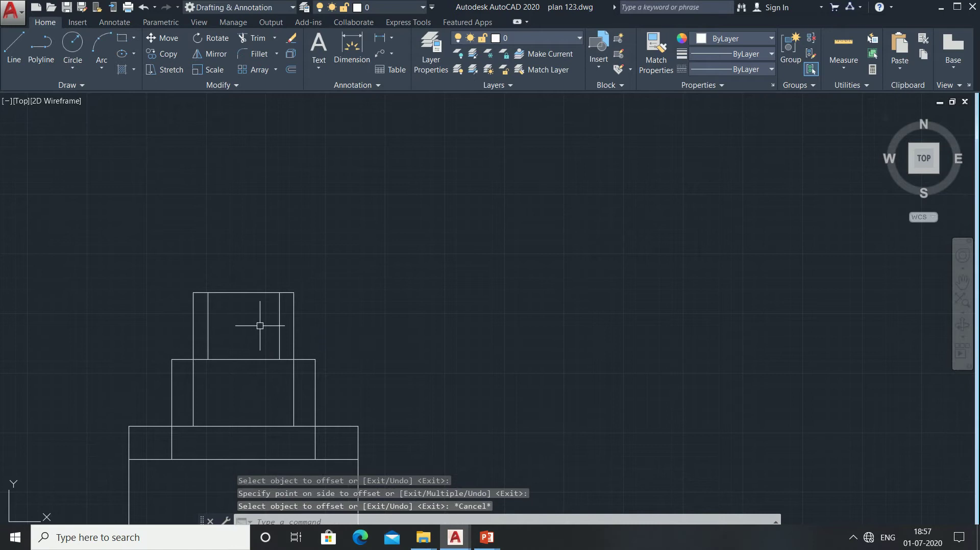
pyautogui.write('l')
pyautogui.press('Return')
# - Raise 2'6" sides from both 3" inner lines and join their tops across
pyautogui.click(279, 292)
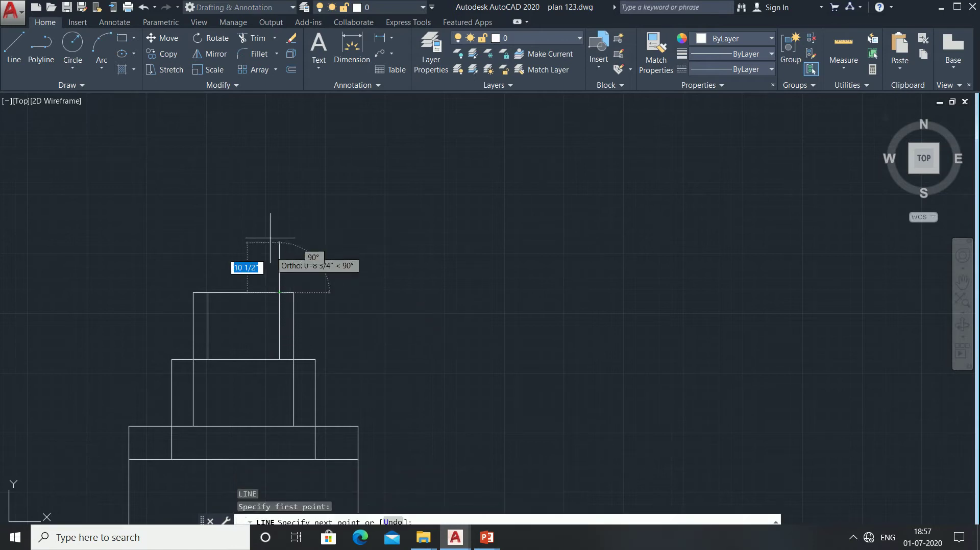
pyautogui.write("2'6")
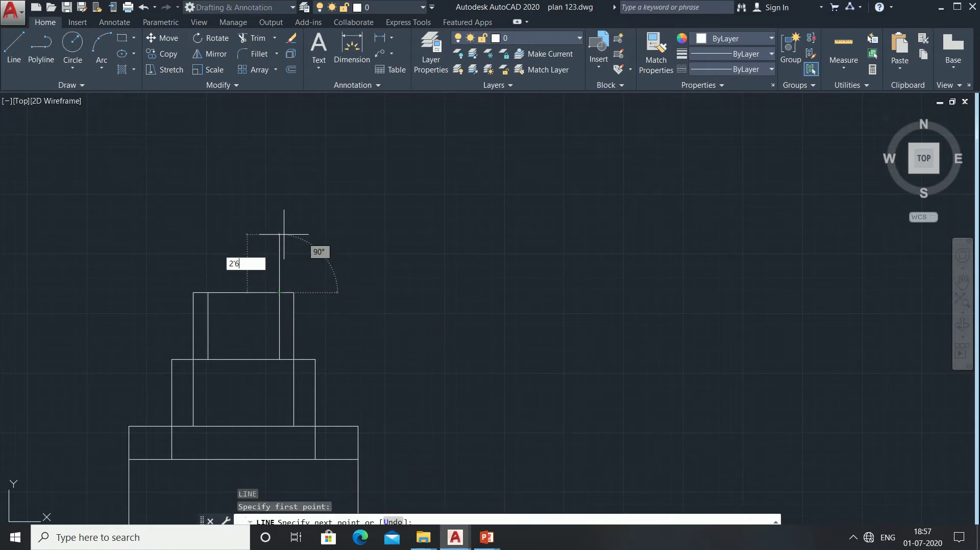
pyautogui.write('"')
pyautogui.press('Return')
pyautogui.press('Escape')
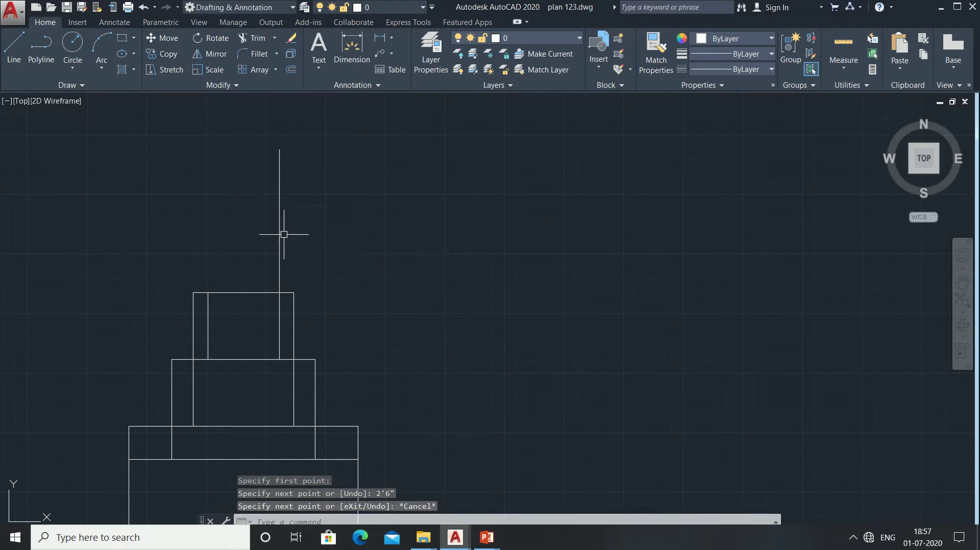
pyautogui.press('space')
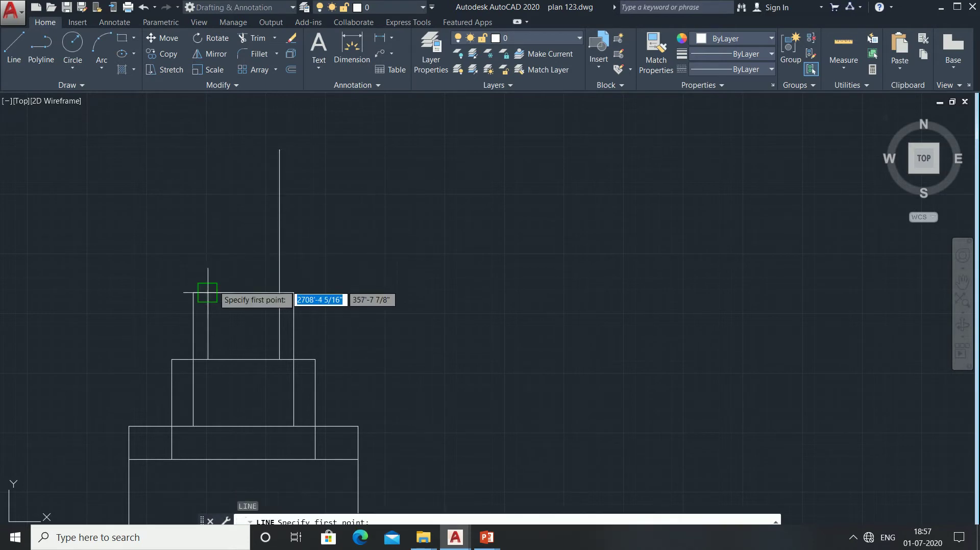
pyautogui.click(208, 293)
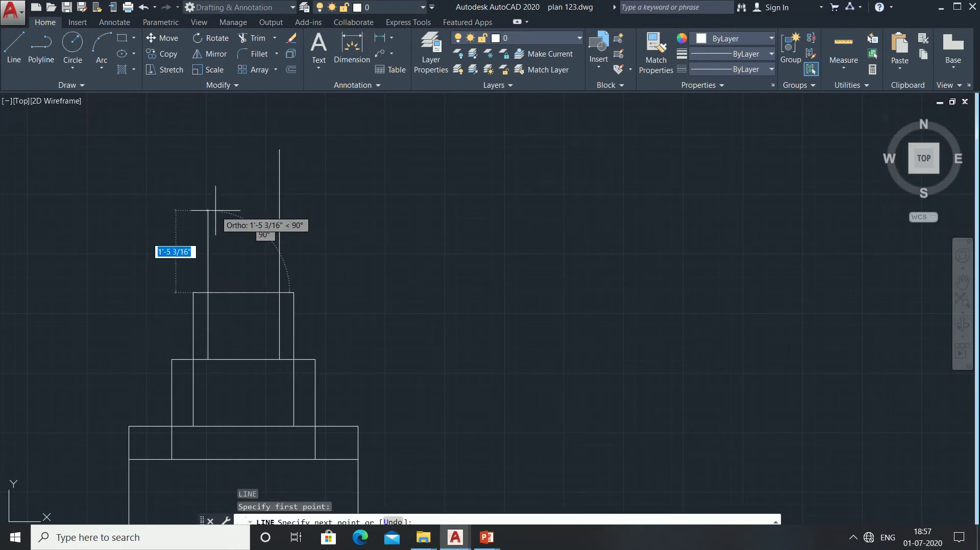
pyautogui.write('2')
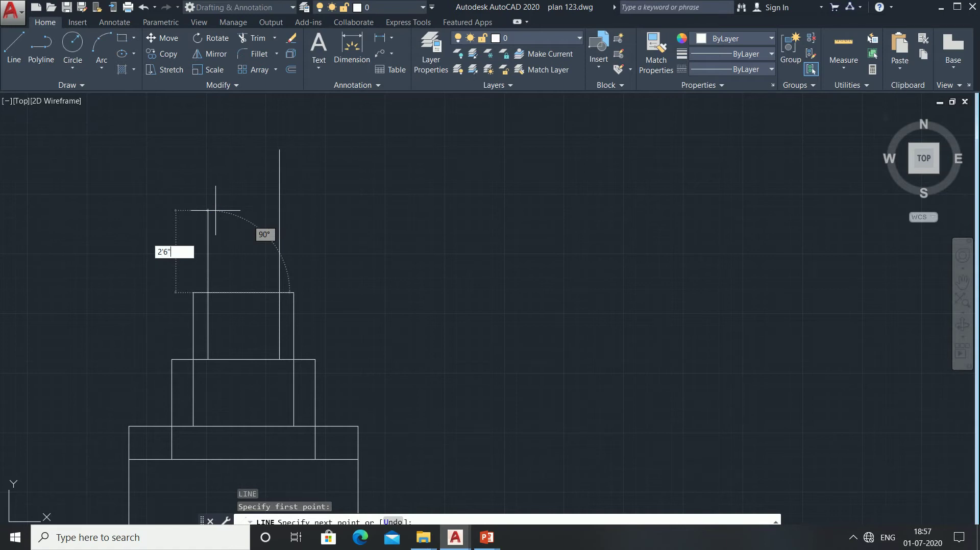
pyautogui.write('\'6"')
pyautogui.press('Return')
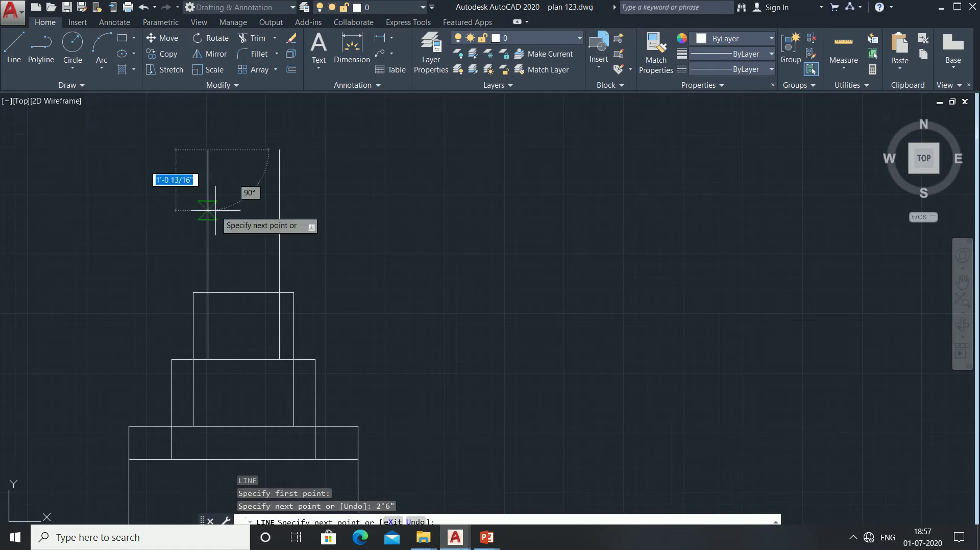
pyautogui.click(278, 150)
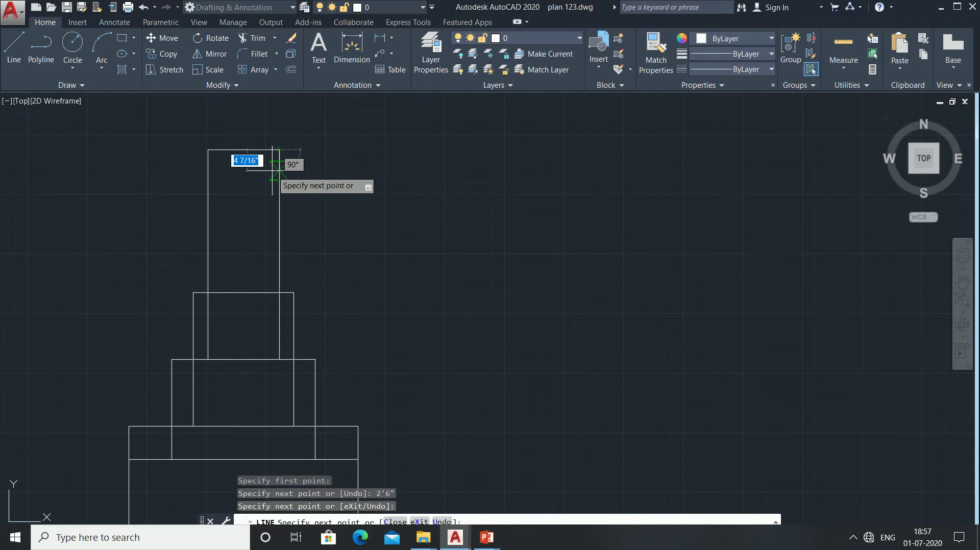
pyautogui.press('Escape')
pyautogui.write('o')
pyautogui.press('Return')
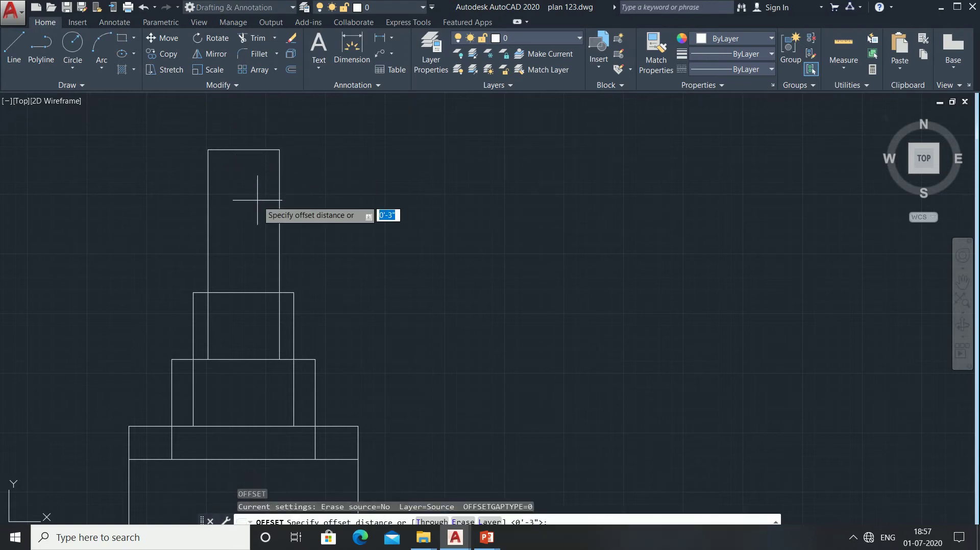
# - Offset both sides of the 2'6" column inward by 1.5
pyautogui.press('Return')
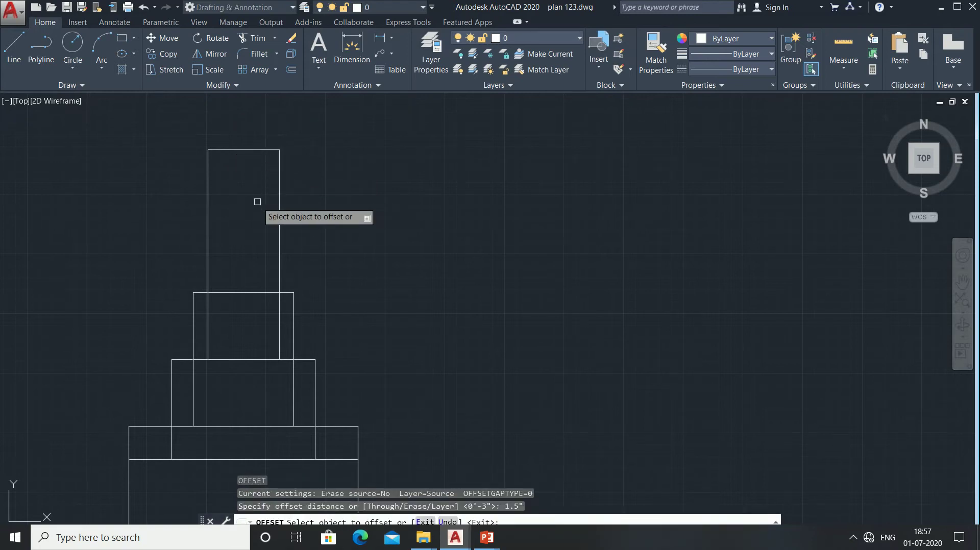
pyautogui.click(279, 190)
pyautogui.click(214, 197)
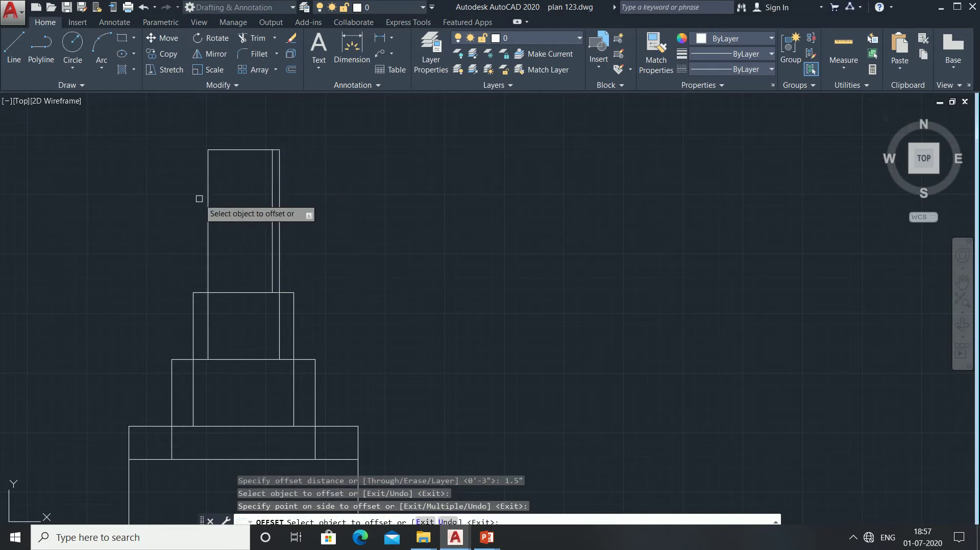
pyautogui.click(208, 201)
pyautogui.click(229, 206)
pyautogui.press('Escape')
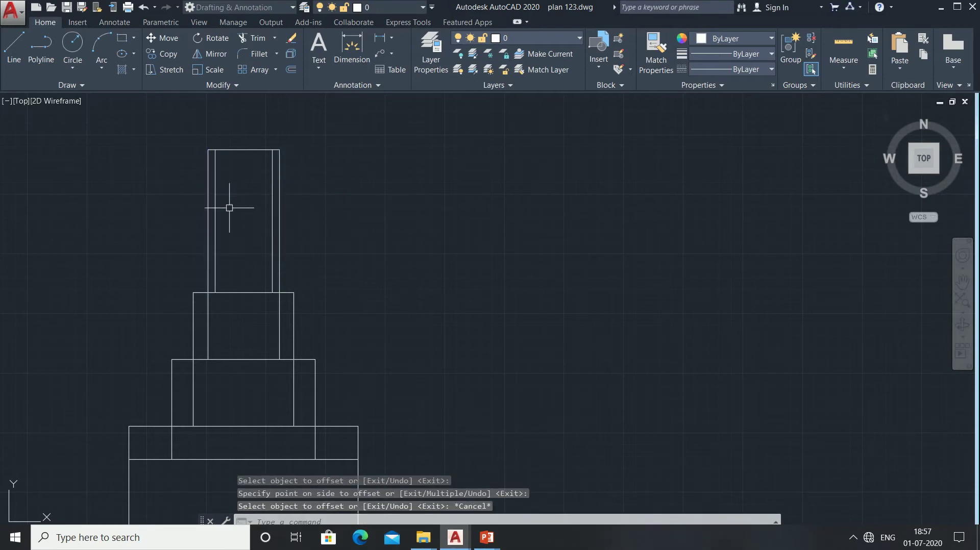
# - Draw a 2' vertical line up from the left inset line at the column top
pyautogui.moveTo(227, 208); pyautogui.dragTo(240, 387, button='middle')
pyautogui.scroll(2, 220, 309)
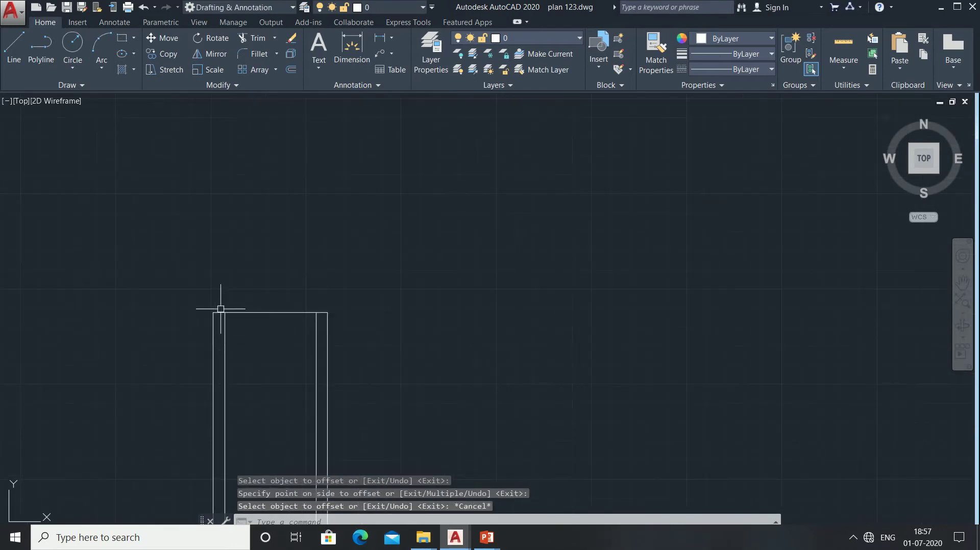
pyautogui.write('l')
pyautogui.press('Return')
pyautogui.click(224, 312)
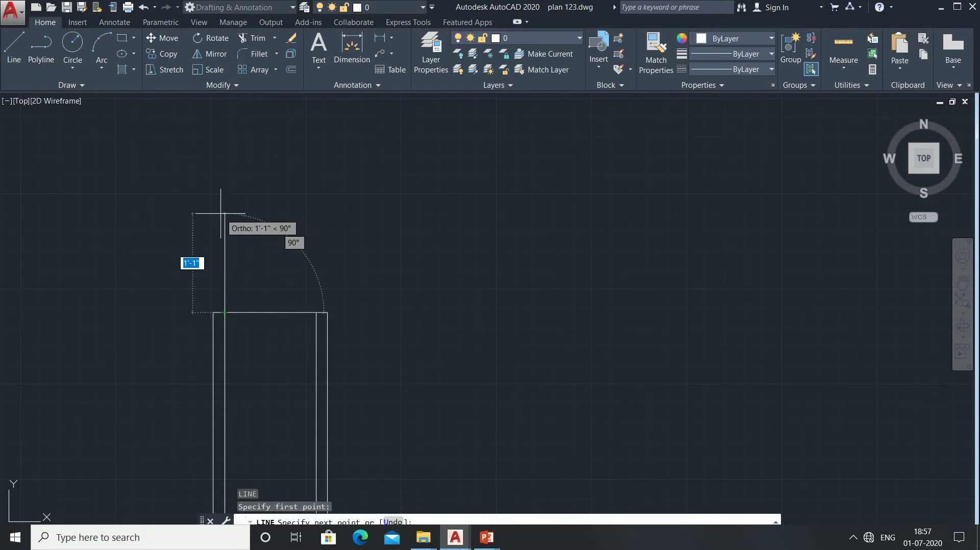
pyautogui.write('2')
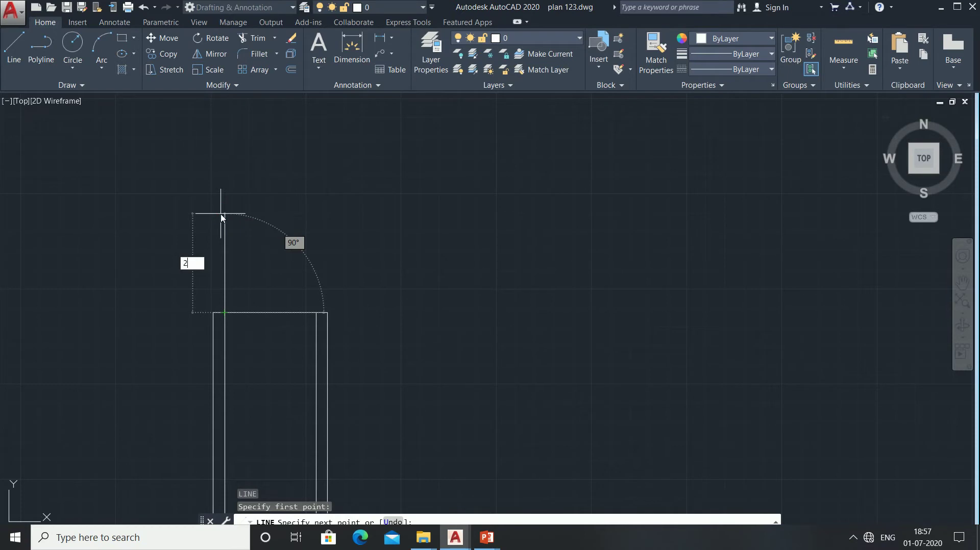
pyautogui.write("'")
pyautogui.press('Return')
pyautogui.press('Escape')
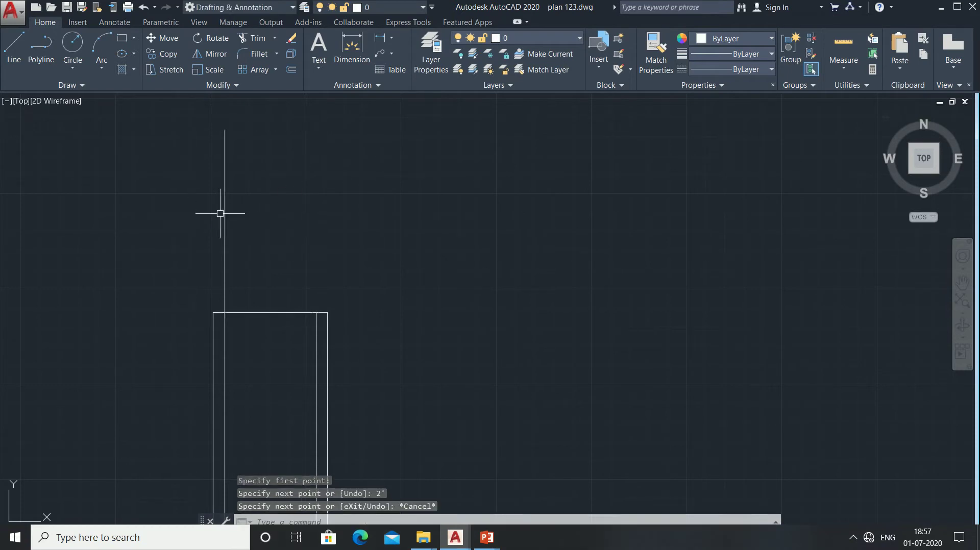
# - Draw the matching 2' vertical line on the right side
pyautogui.write('l')
pyautogui.press('Return')
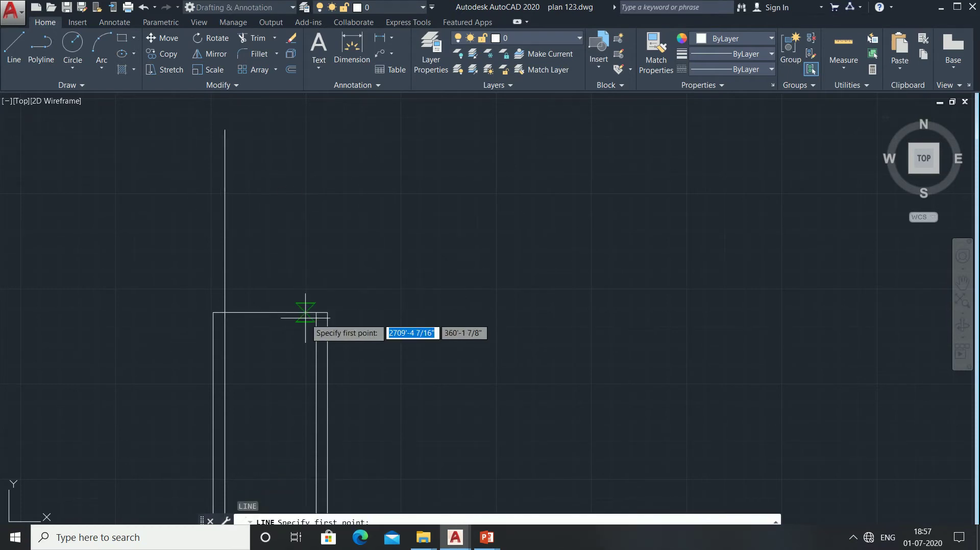
pyautogui.click(316, 312)
pyautogui.write('2')
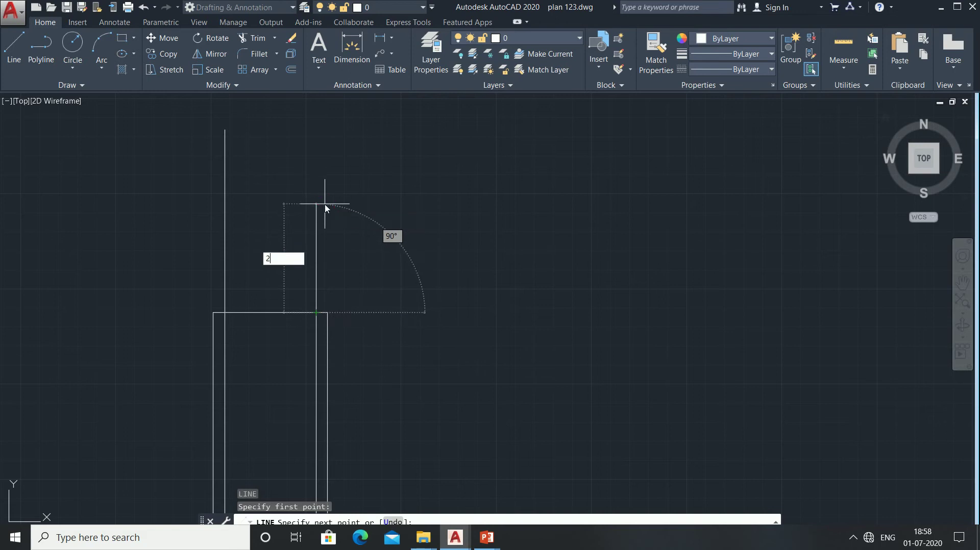
pyautogui.write("'")
pyautogui.press('Return')
pyautogui.press('Escape')
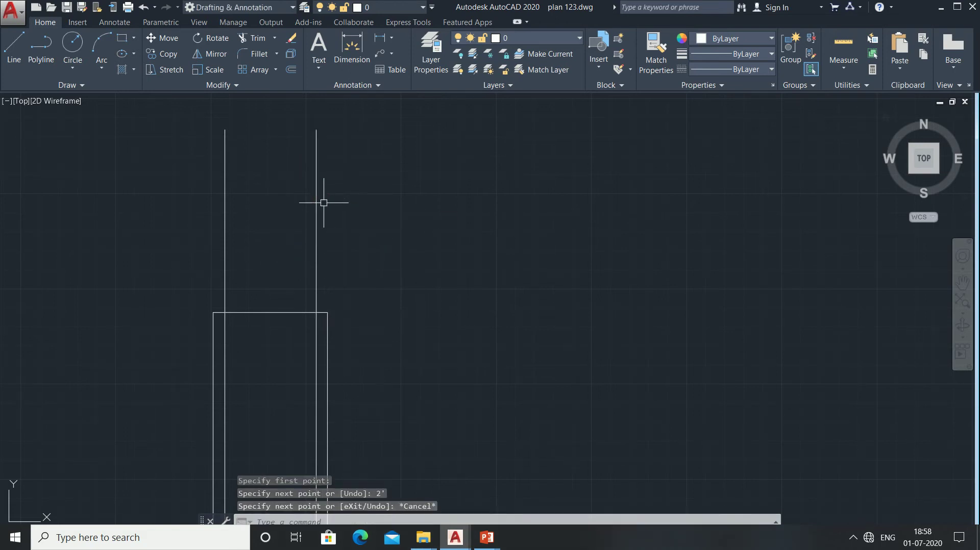
pyautogui.scroll(-2, 271, 270)
pyautogui.moveTo(271, 270); pyautogui.dragTo(283, 231, button='middle')
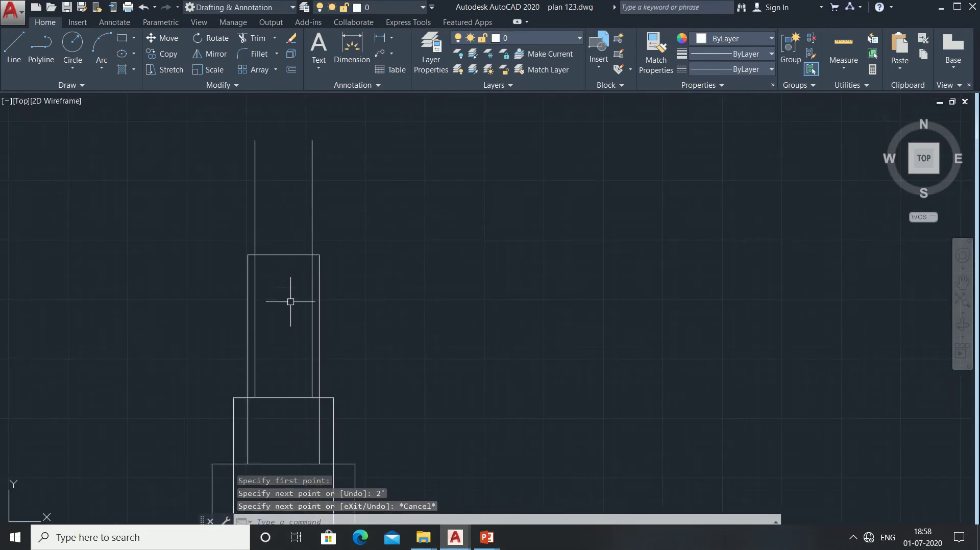
pyautogui.moveTo(280, 311); pyautogui.dragTo(276, 271, button='middle')
pyautogui.scroll(2, 276, 271)
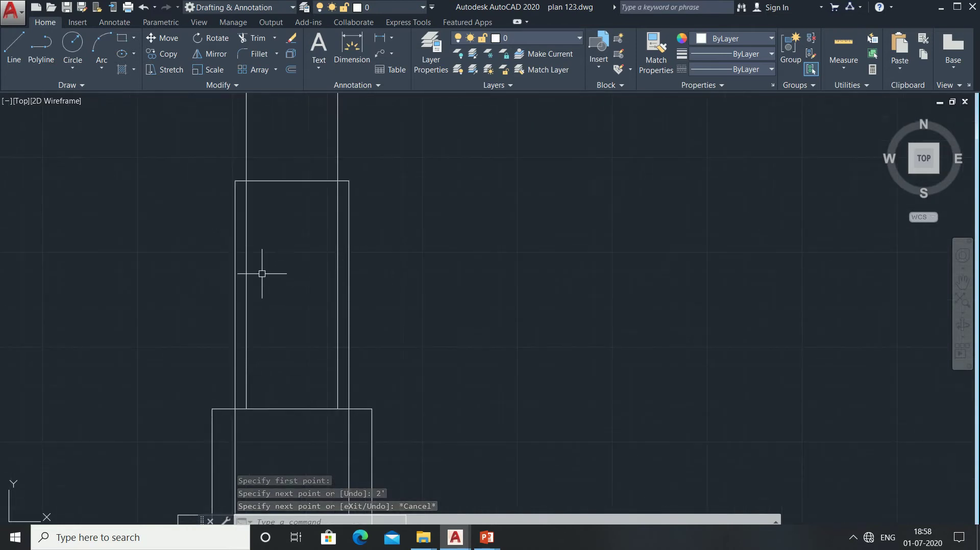
# - Select the leftover inner vertical lines across the tiers and erase them
pyautogui.click(247, 251)
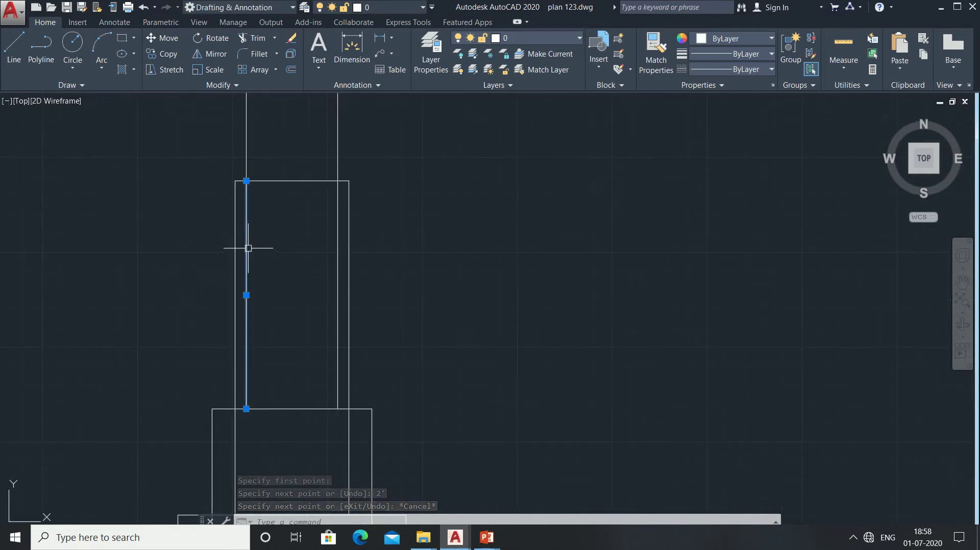
pyautogui.click(336, 238)
pyautogui.scroll(2, 307, 305)
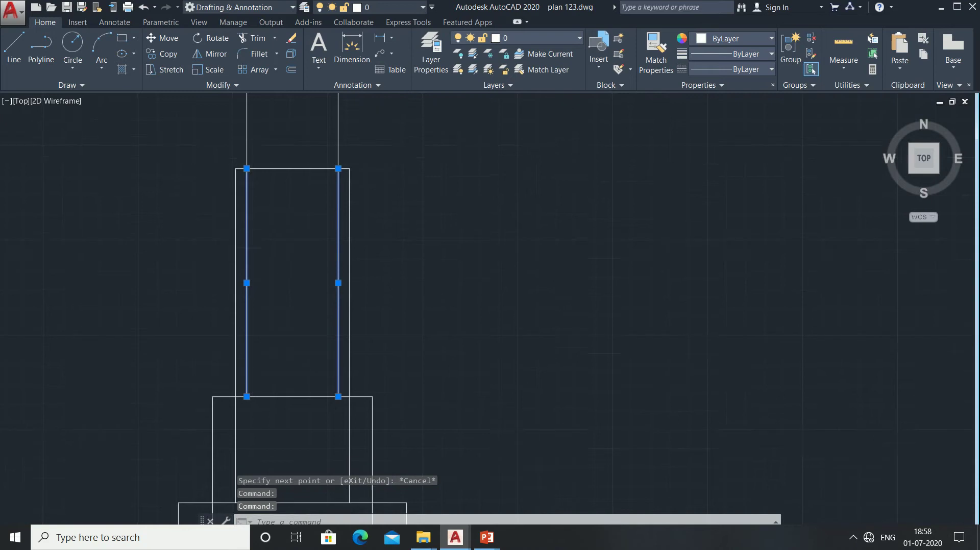
pyautogui.scroll(-3, 308, 305)
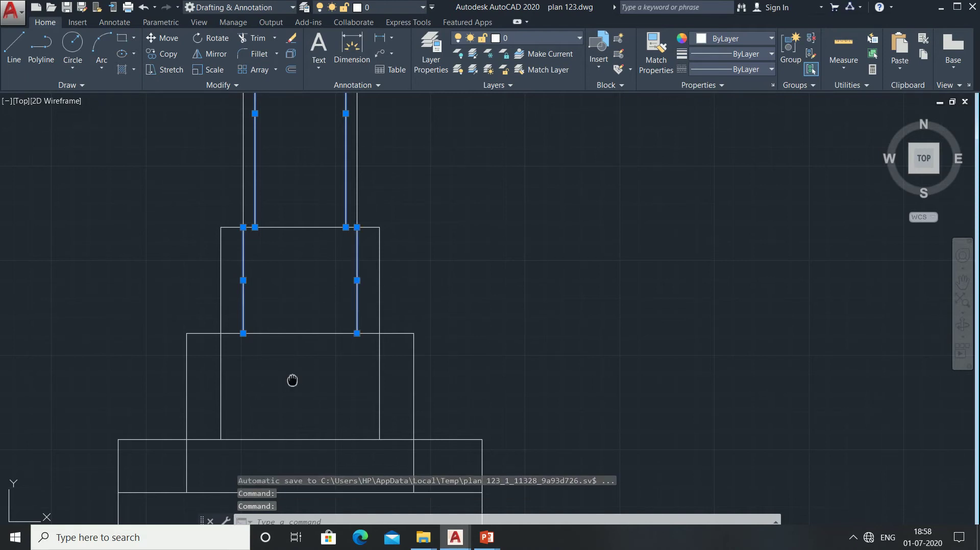
pyautogui.moveTo(290, 378); pyautogui.dragTo(271, 275, button='middle')
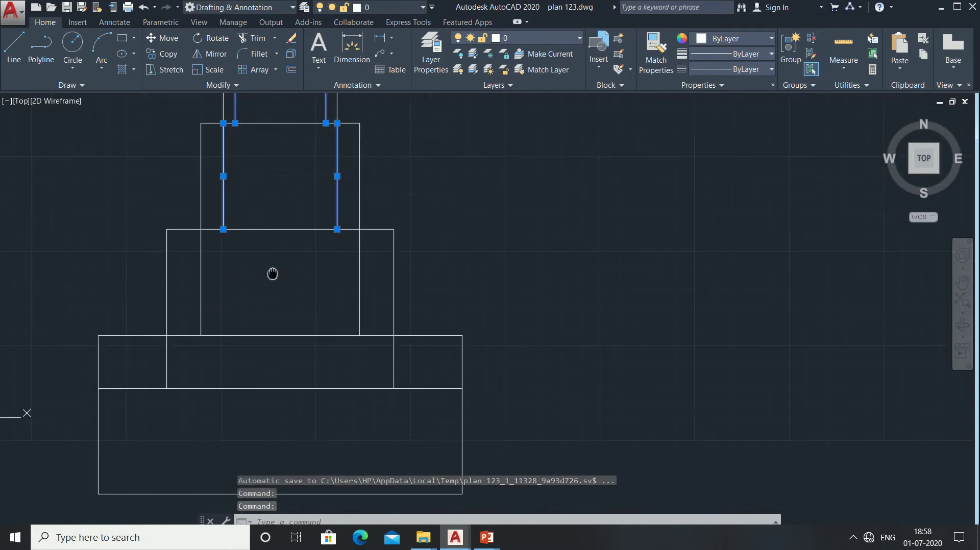
pyautogui.click(201, 292)
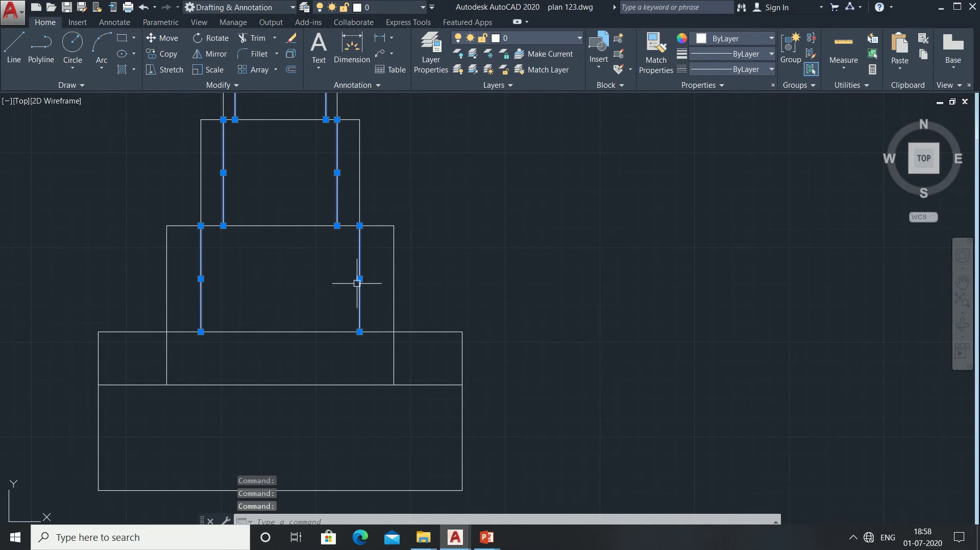
pyautogui.click(394, 361)
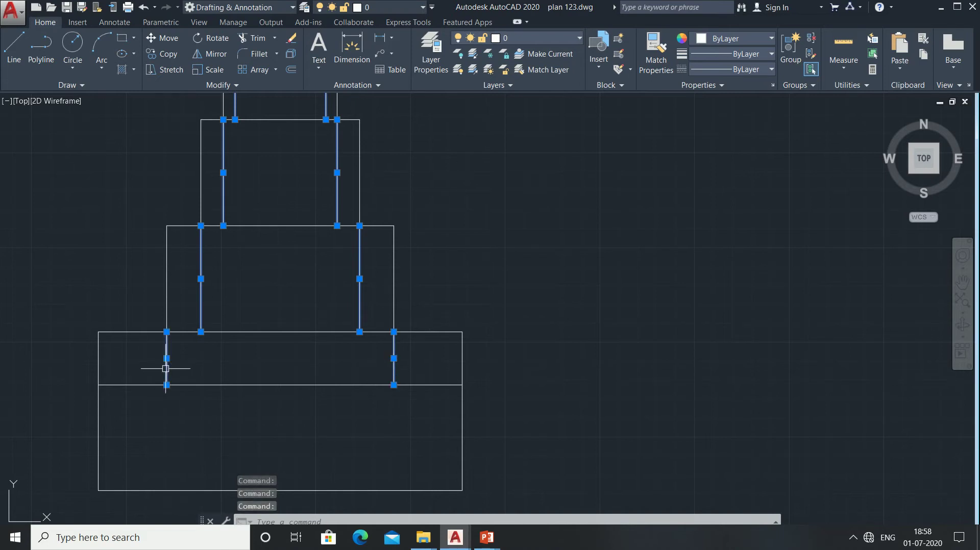
pyautogui.press('Delete')
pyautogui.scroll(-1, 166, 369)
pyautogui.scroll(-1, 235, 360)
pyautogui.moveTo(234, 360)
pyautogui.mouseDown(button='middle')
pyautogui.moveTo(262, 375)
pyautogui.moveTo(304, 357)
pyautogui.mouseUp(button='middle')
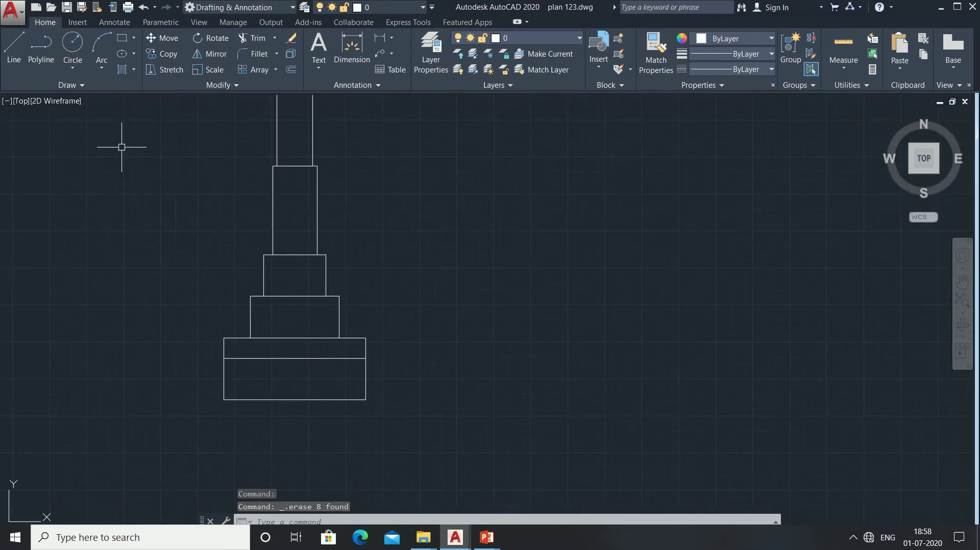
# - Dimension the base with its 4' width below and 1'-2" height on the right
pyautogui.click(379, 37)
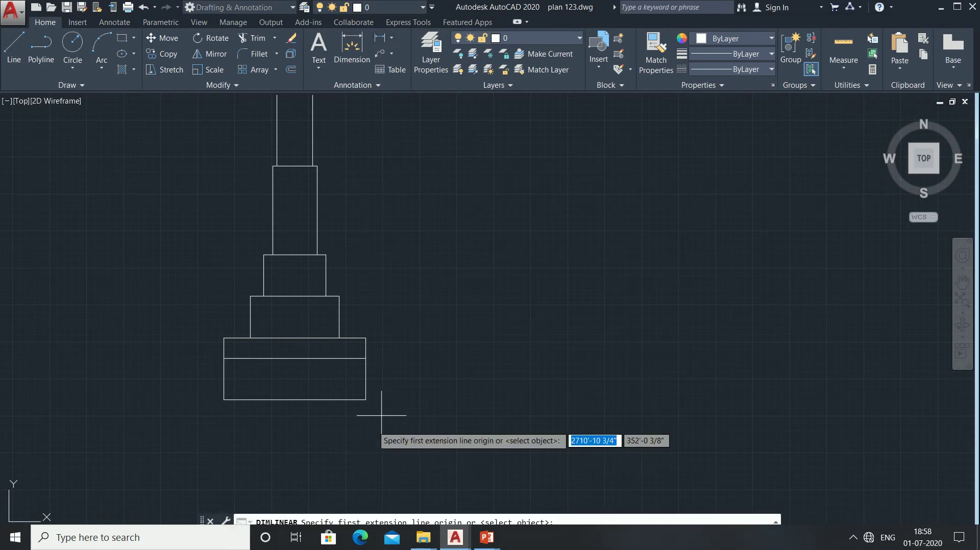
pyautogui.click(366, 399)
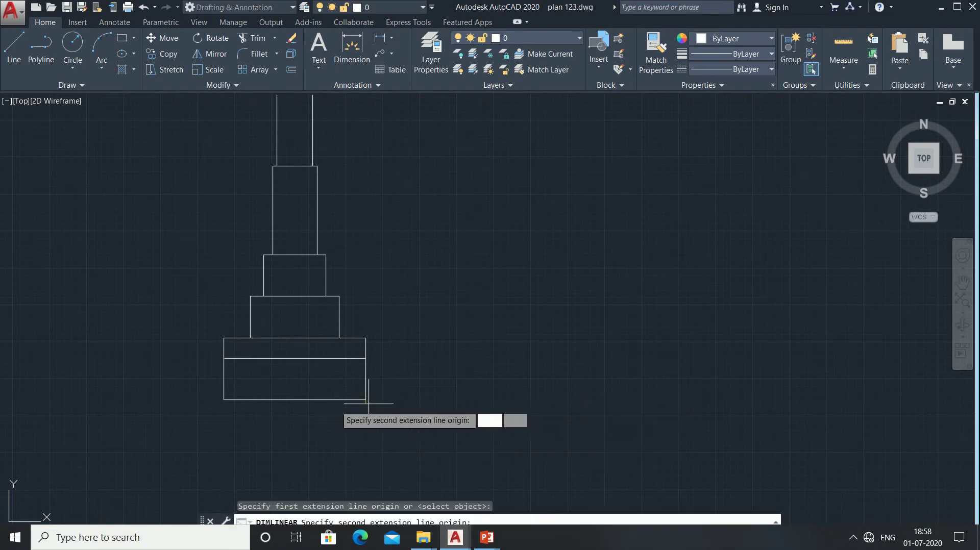
pyautogui.click(224, 399)
pyautogui.click(226, 426)
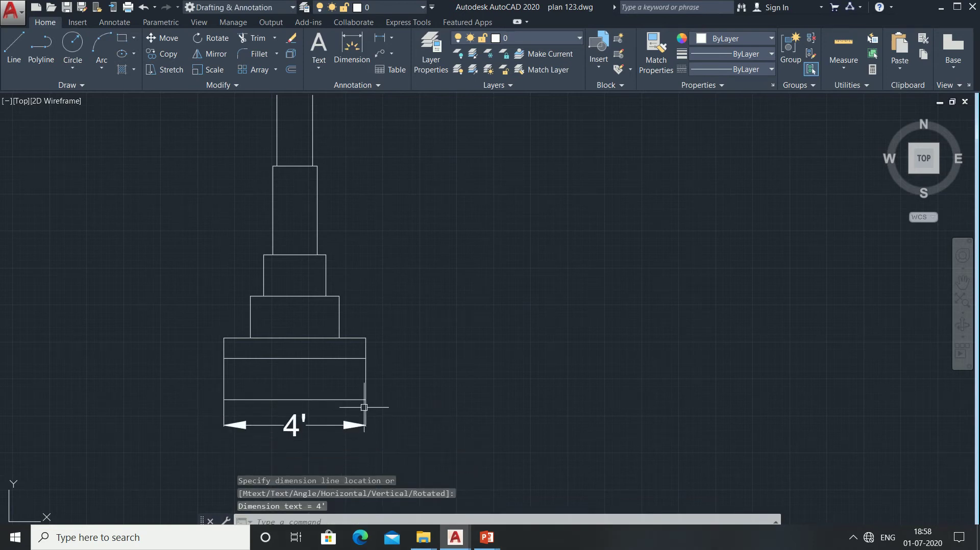
pyautogui.click(388, 292)
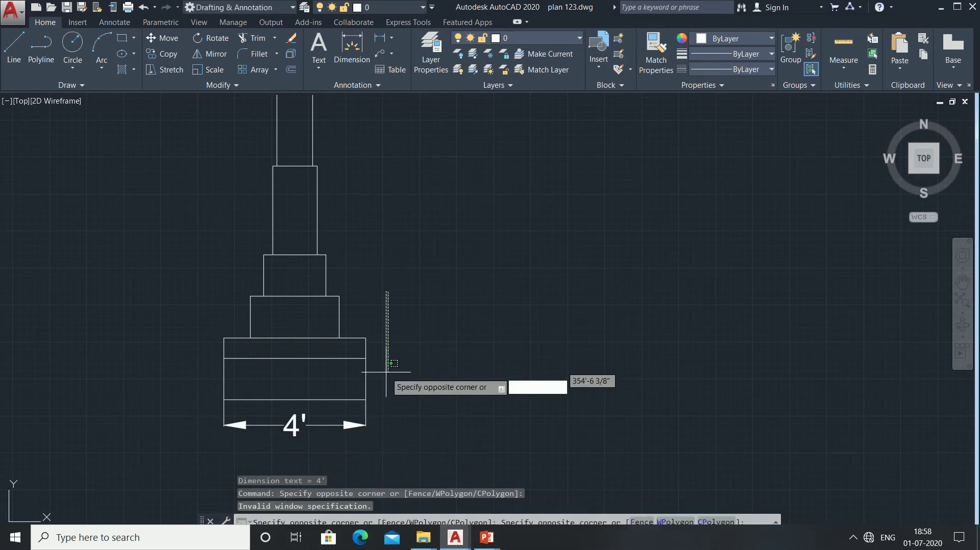
pyautogui.press('Escape')
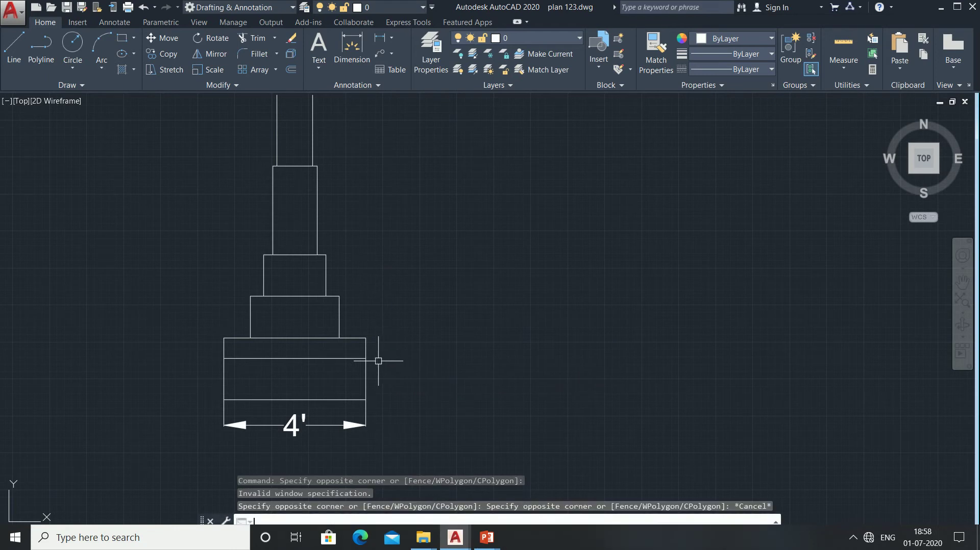
pyautogui.press('Return')
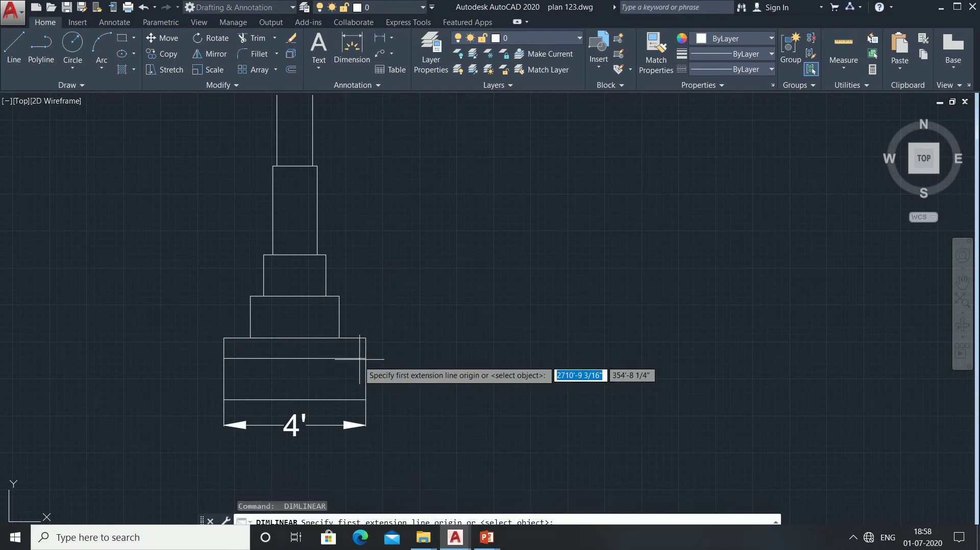
pyautogui.click(366, 358)
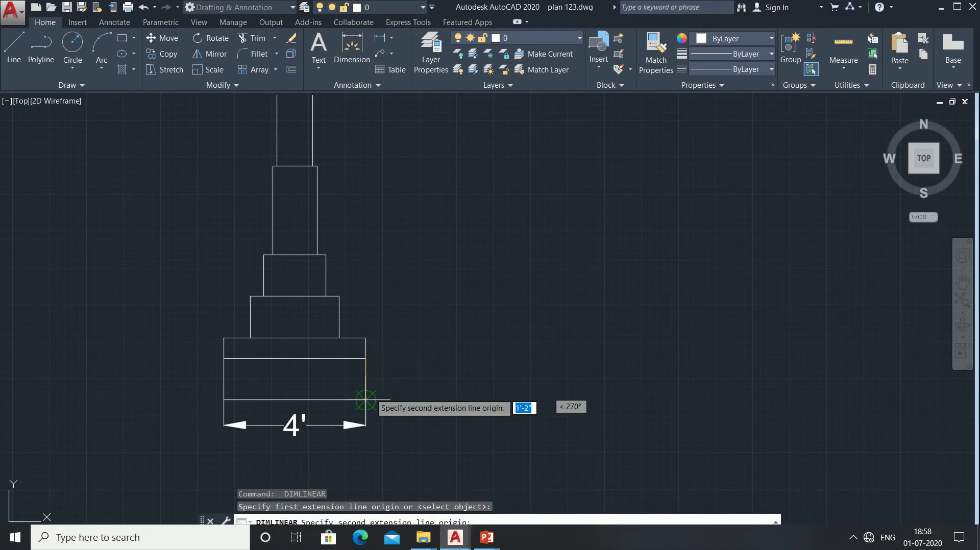
pyautogui.click(366, 400)
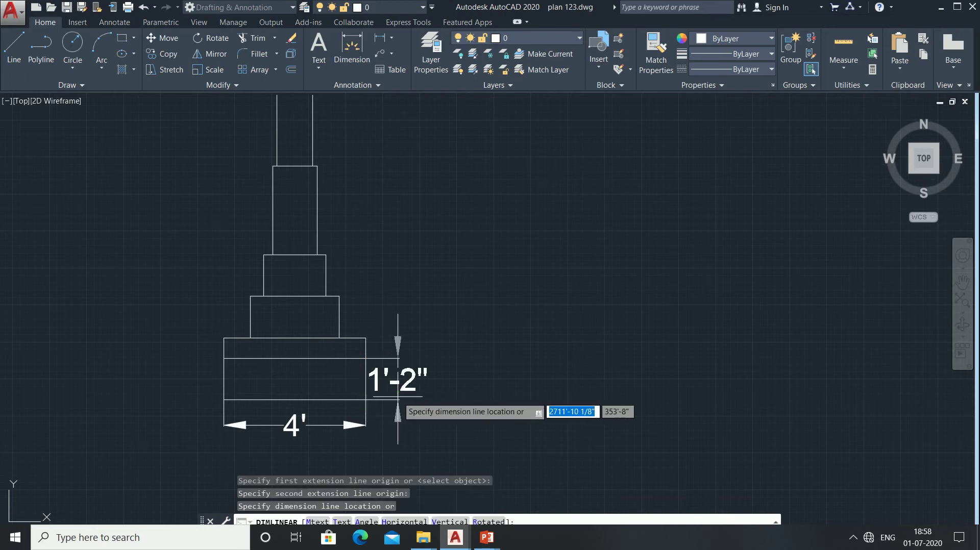
pyautogui.click(532, 400)
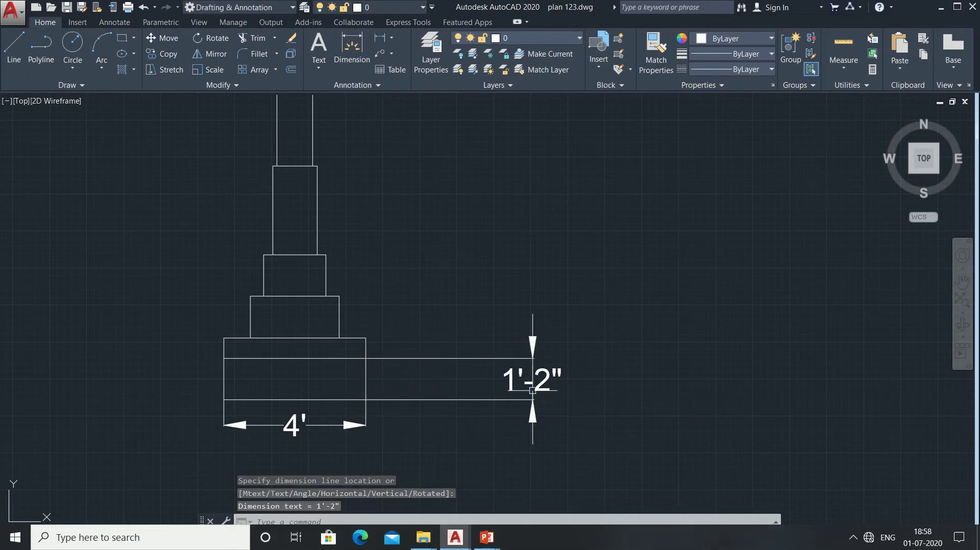
# - Add the 9" step inset and the 1'-9" tier width dimensions
pyautogui.press('Return')
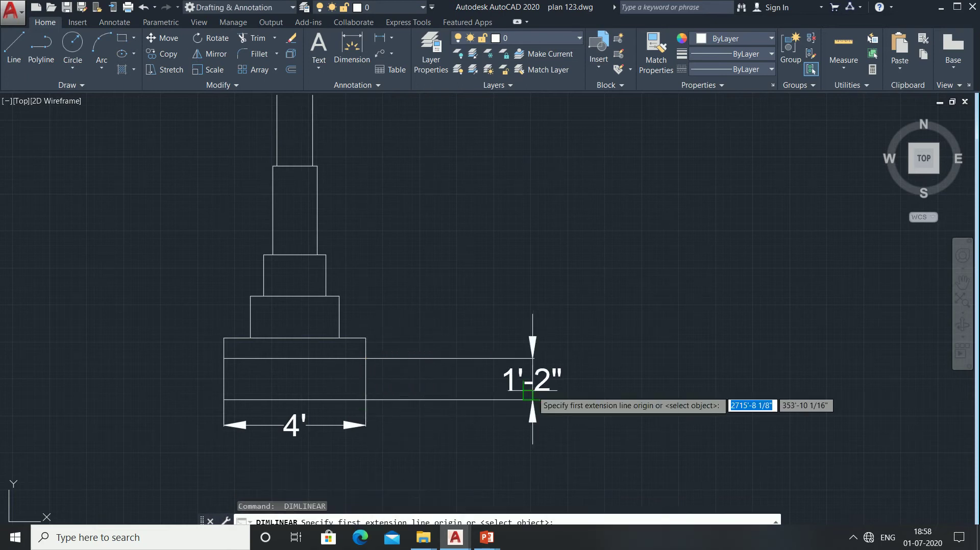
pyautogui.click(339, 337)
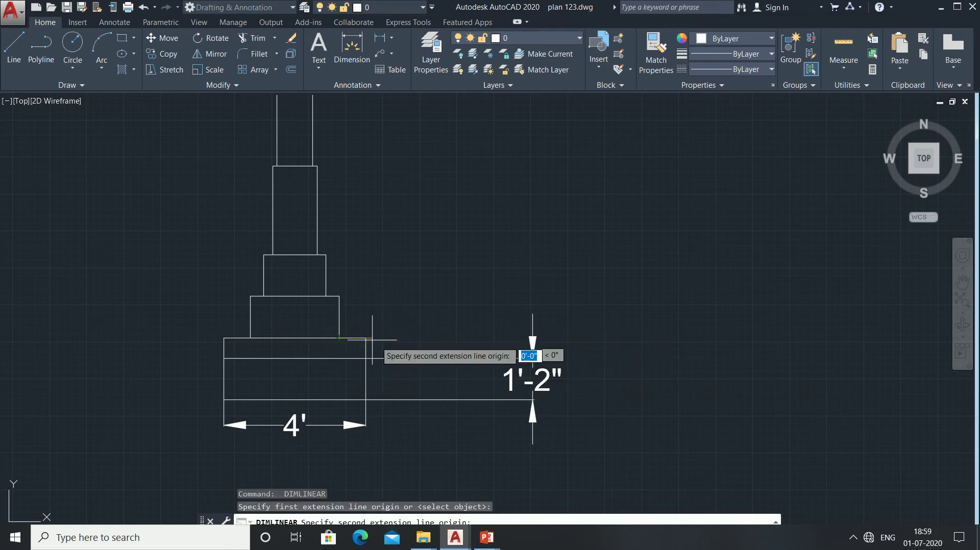
pyautogui.click(366, 337)
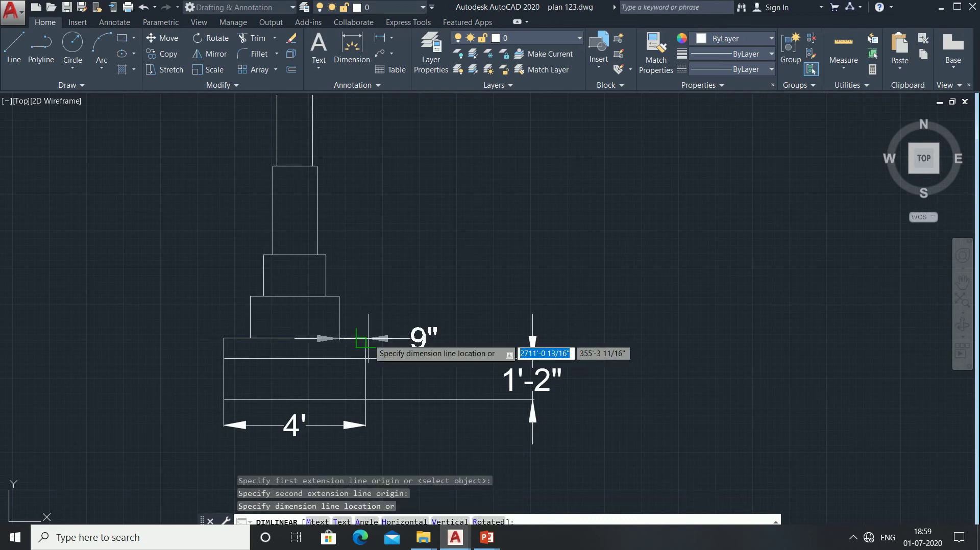
pyautogui.click(367, 321)
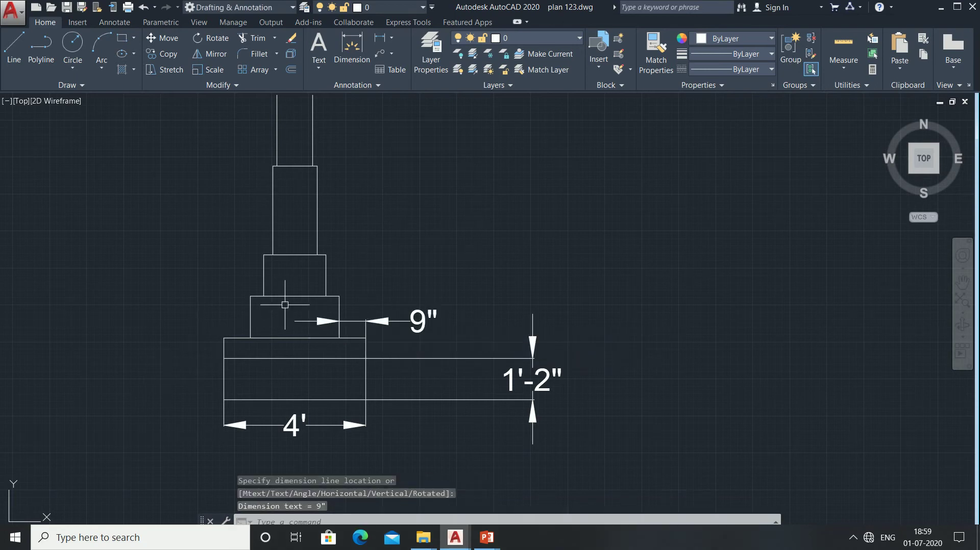
pyautogui.press('Return')
pyautogui.click(326, 296)
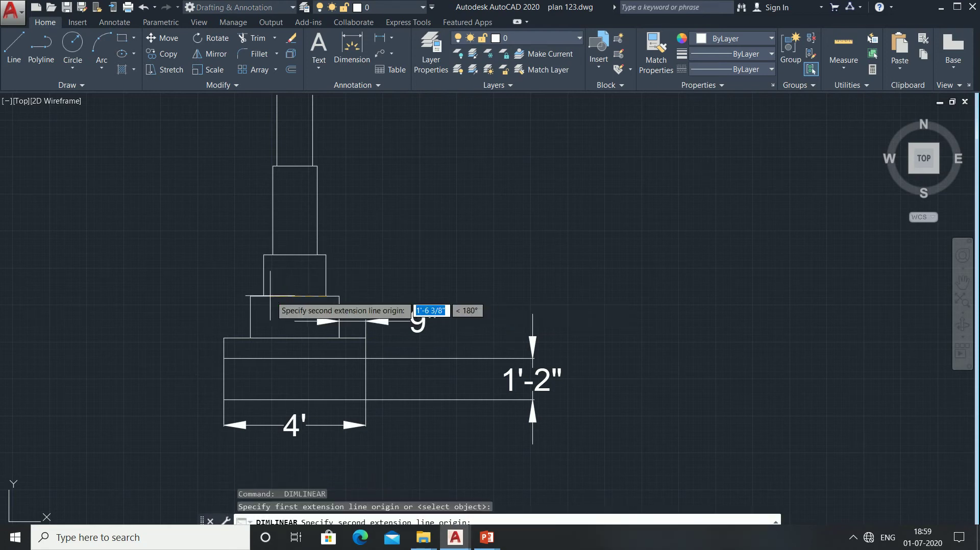
pyautogui.click(253, 305)
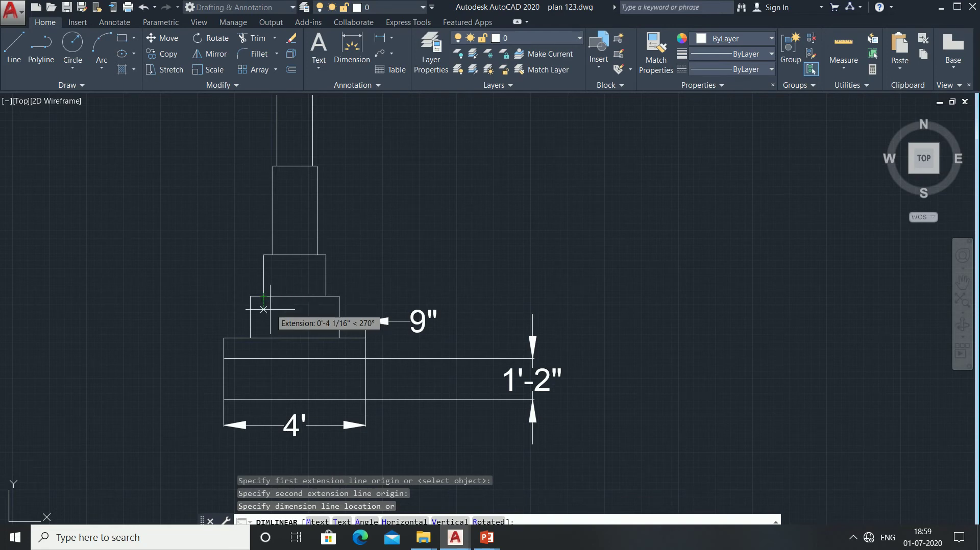
pyautogui.click(264, 308)
pyautogui.press('Return')
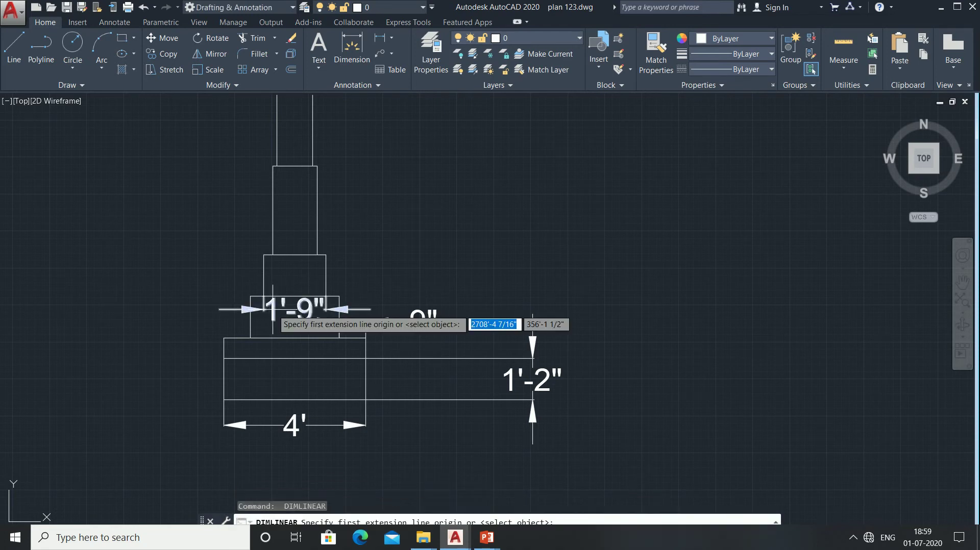
# - Start two more linear dimensions on the upper tiers, cancelling both unfinished
pyautogui.scroll(4, 279, 312)
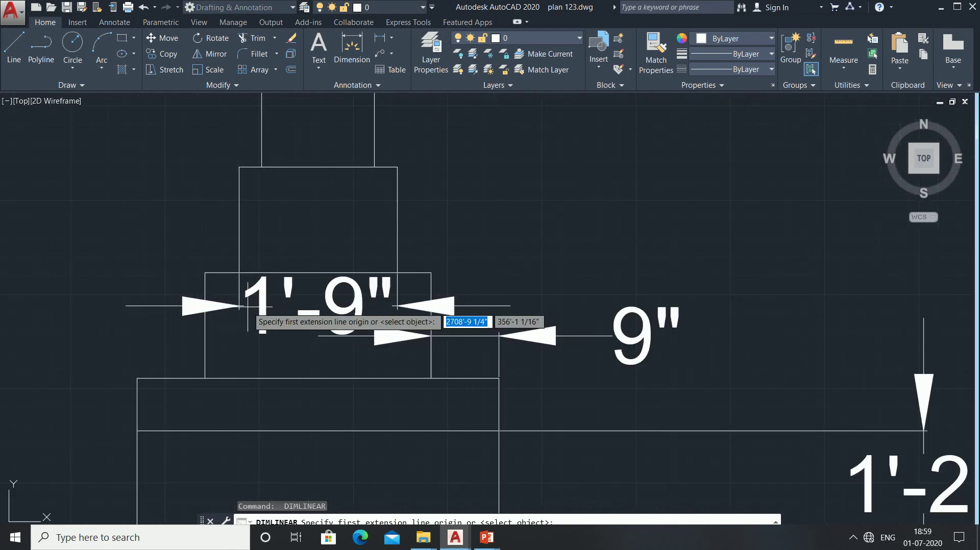
pyautogui.click(205, 274)
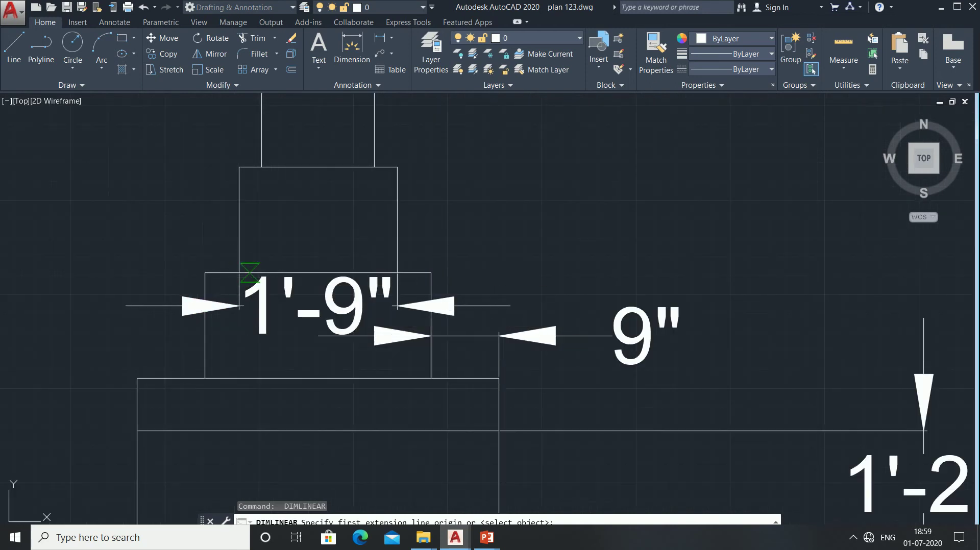
pyautogui.press('Escape')
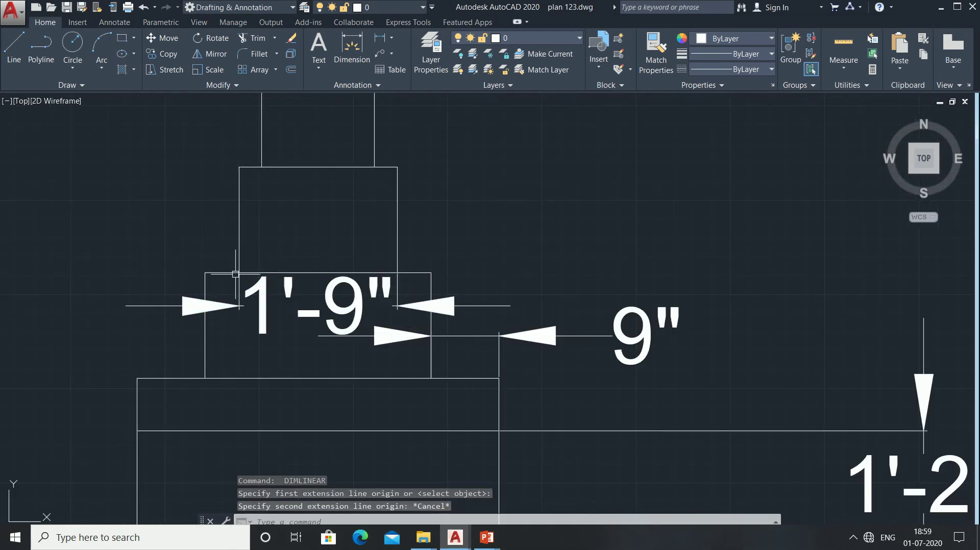
pyautogui.press('Return')
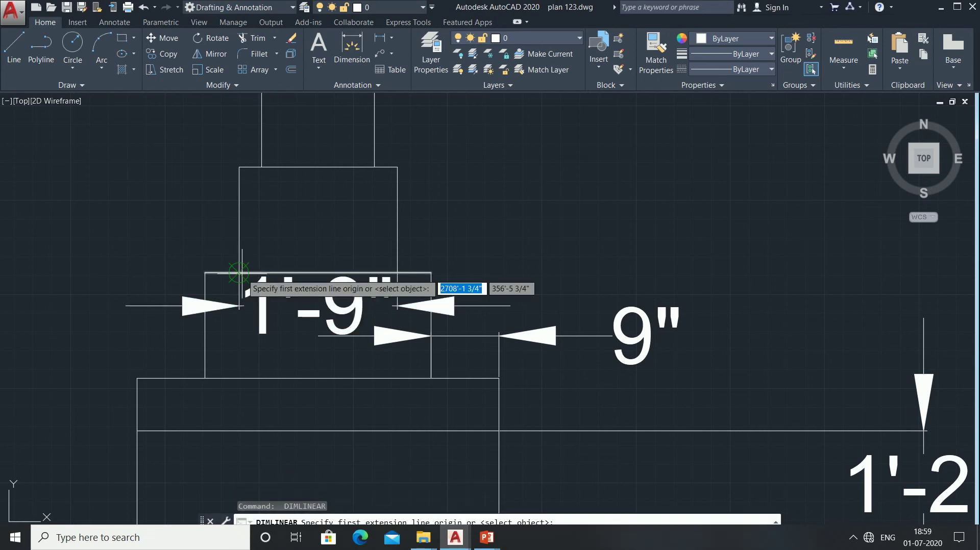
pyautogui.click(238, 272)
pyautogui.press('Escape')
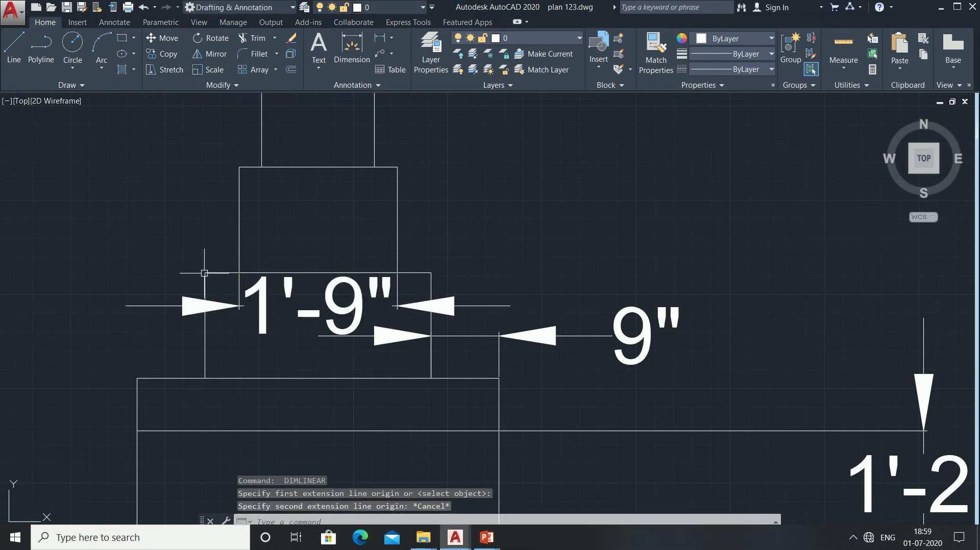
# - Zoom and pan to recentre the whole dimensioned elevation in view
pyautogui.scroll(-4, 294, 322)
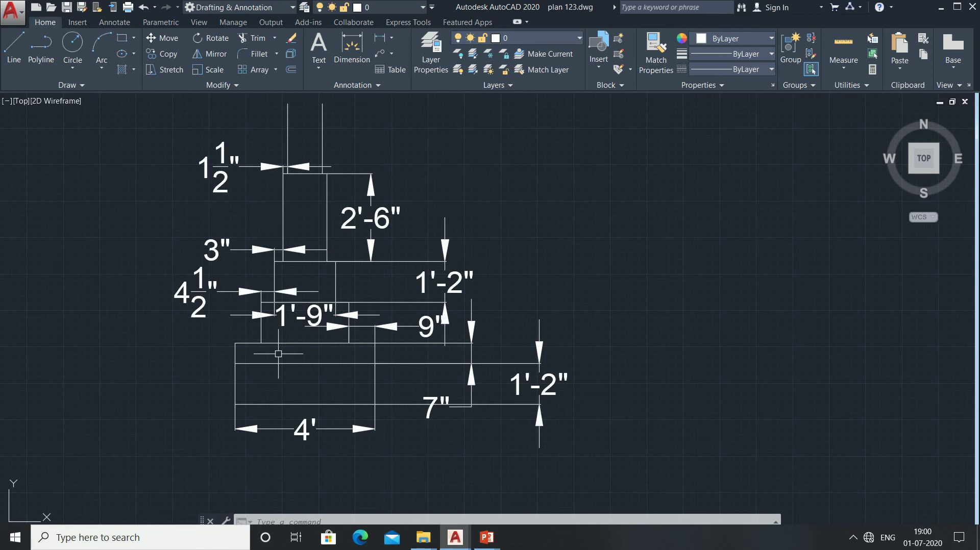
pyautogui.scroll(2, 272, 359)
pyautogui.scroll(-2, 302, 354)
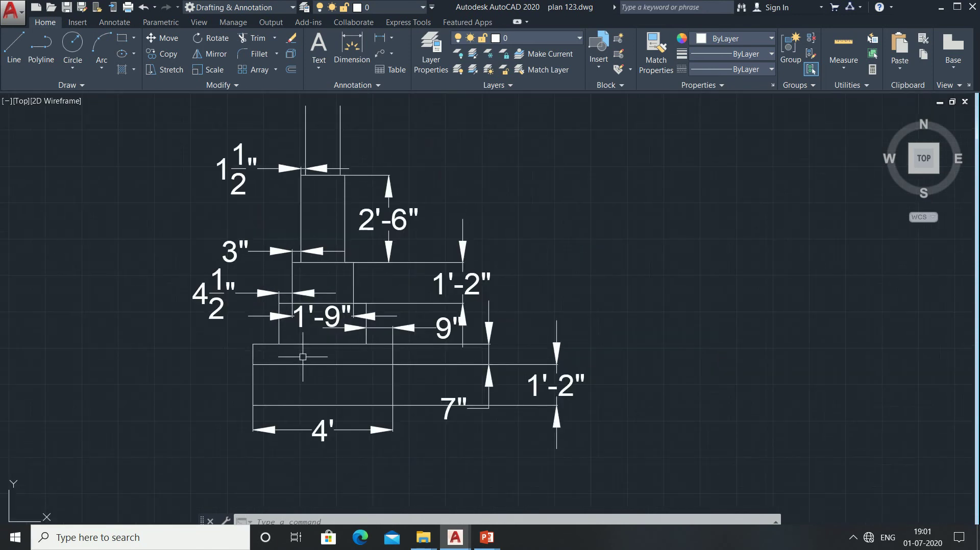
pyautogui.moveTo(302, 354); pyautogui.dragTo(302, 389, button='middle')
pyautogui.scroll(2, 299, 317)
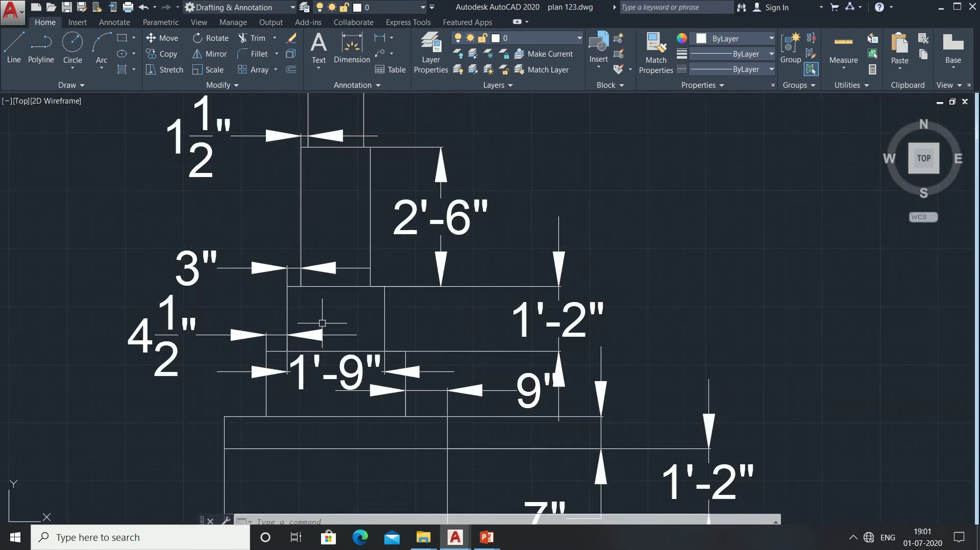
pyautogui.scroll(-2, 319, 324)
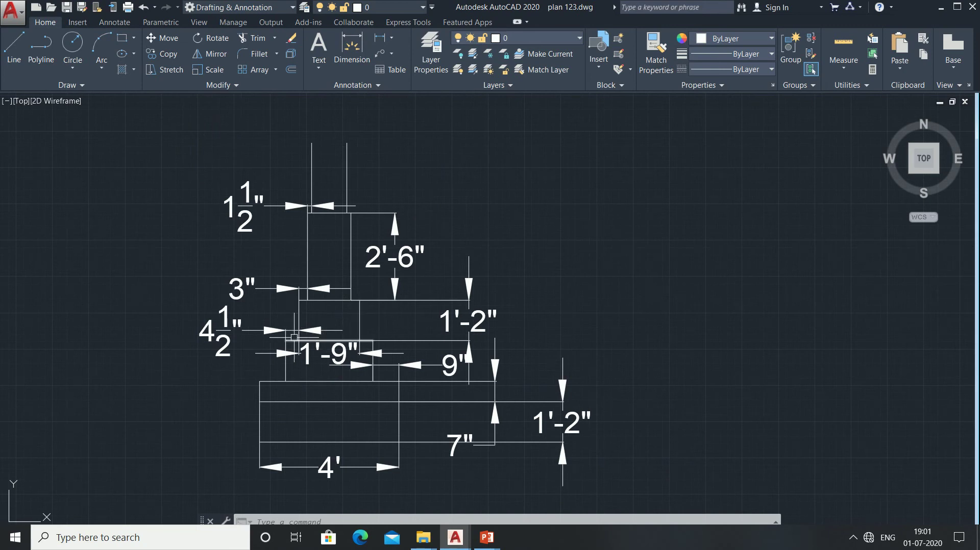
pyautogui.scroll(2, 294, 337)
pyautogui.scroll(-2, 294, 338)
pyautogui.moveTo(301, 324); pyautogui.dragTo(304, 306, button='middle')
# - Delete the 3", 4 1/2" and 1 1/2" dimensions
pyautogui.moveTo(243, 313)
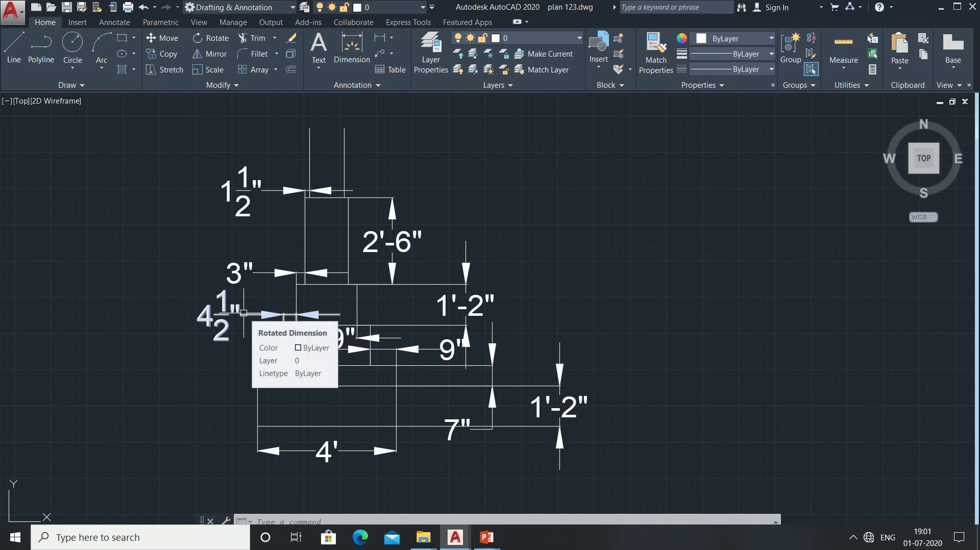
pyautogui.moveTo(241, 267)
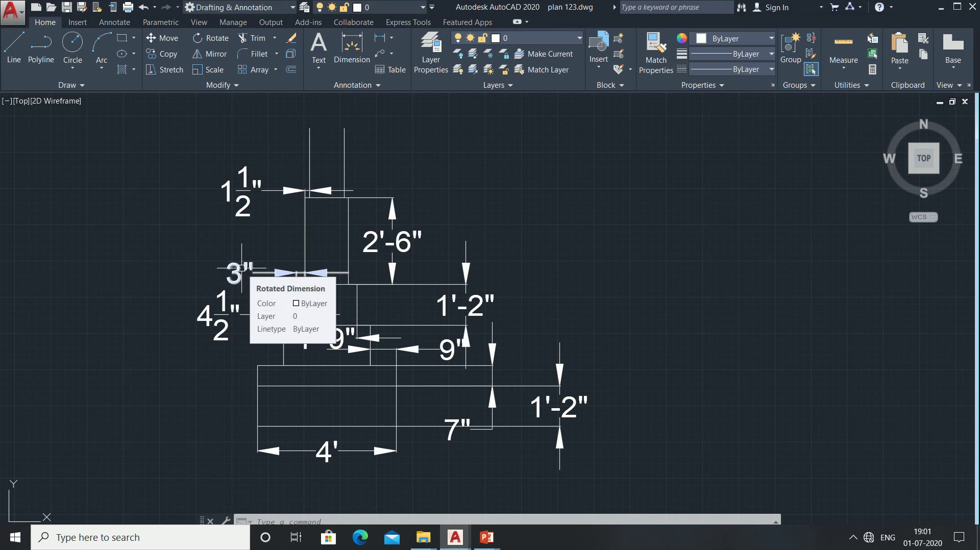
pyautogui.click(240, 271)
pyautogui.click(225, 335)
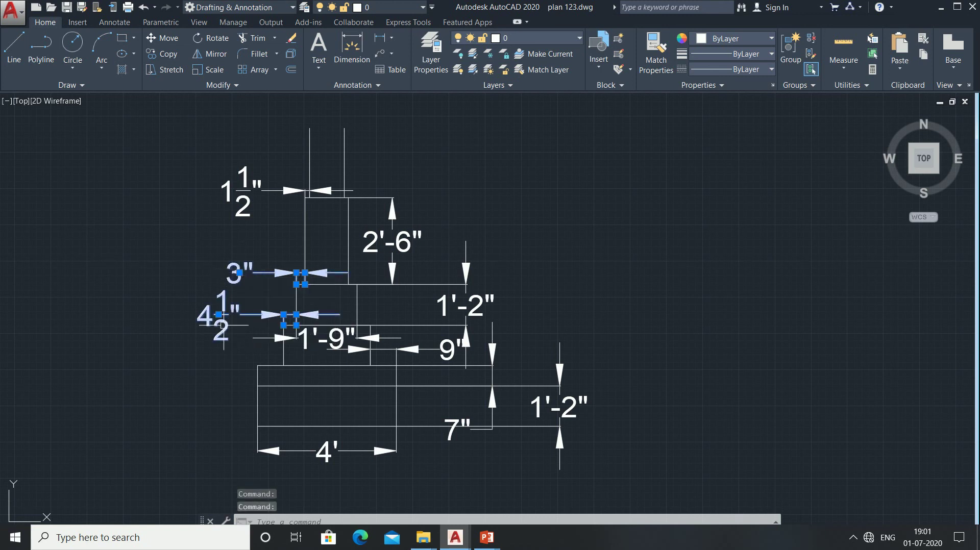
pyautogui.click(246, 200)
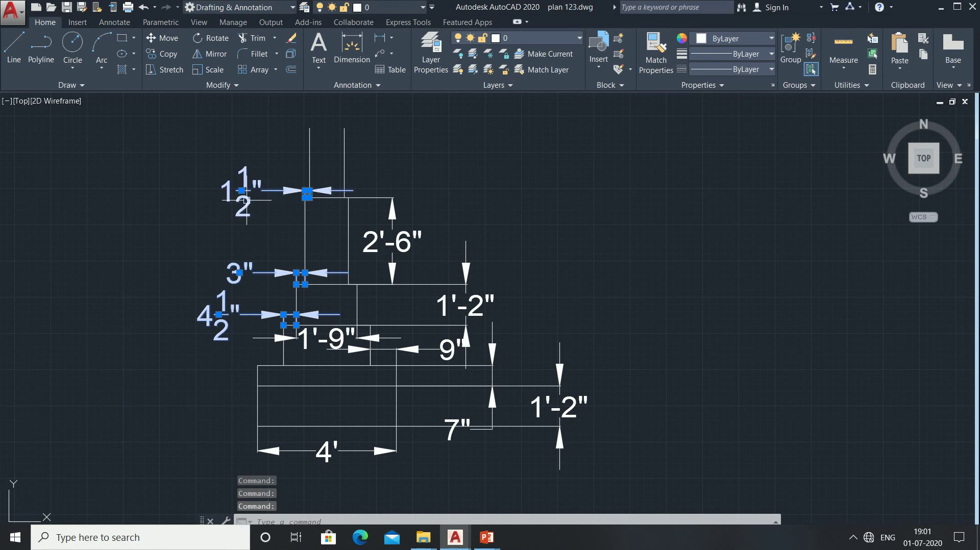
pyautogui.press('Delete')
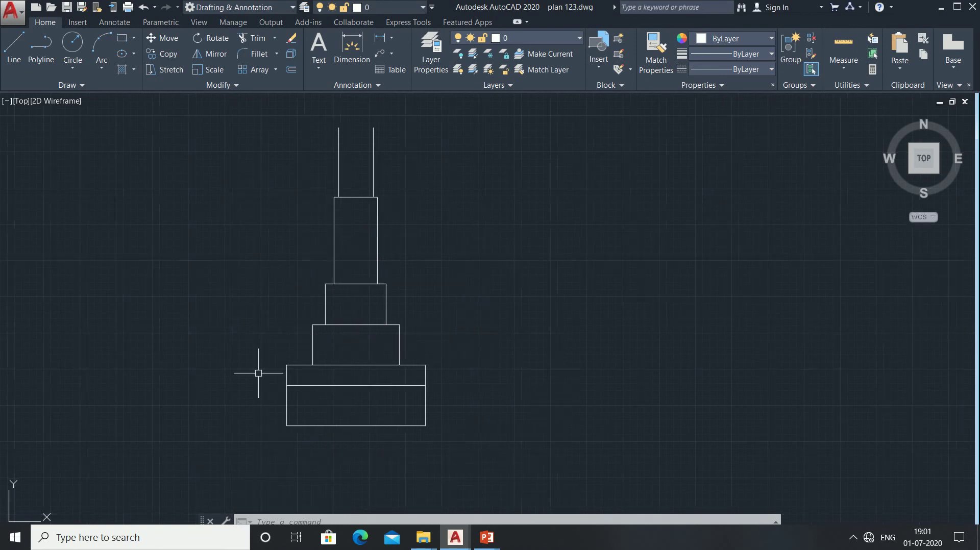
# - Hatch the base, the three tiers and the top column with AR-CONC concrete
pyautogui.click(134, 72)
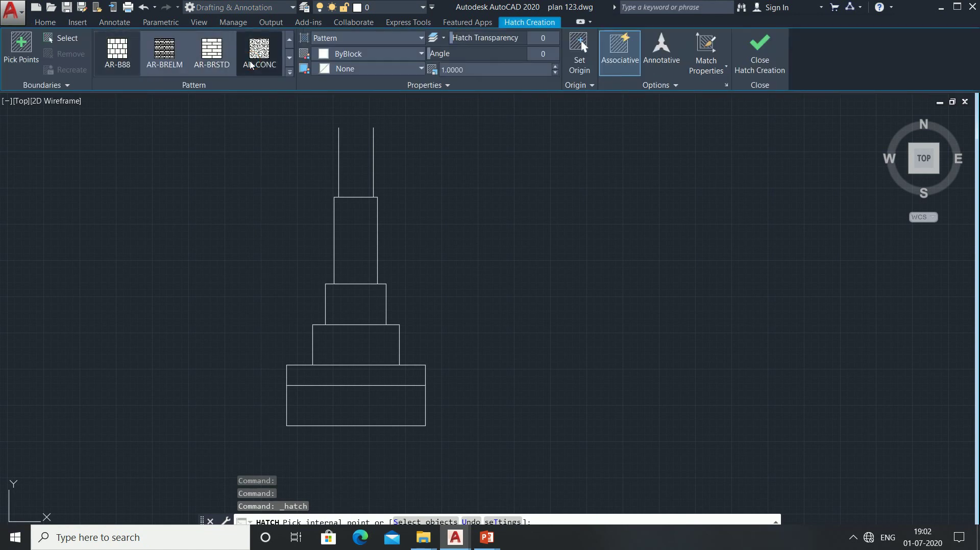
pyautogui.click(250, 65)
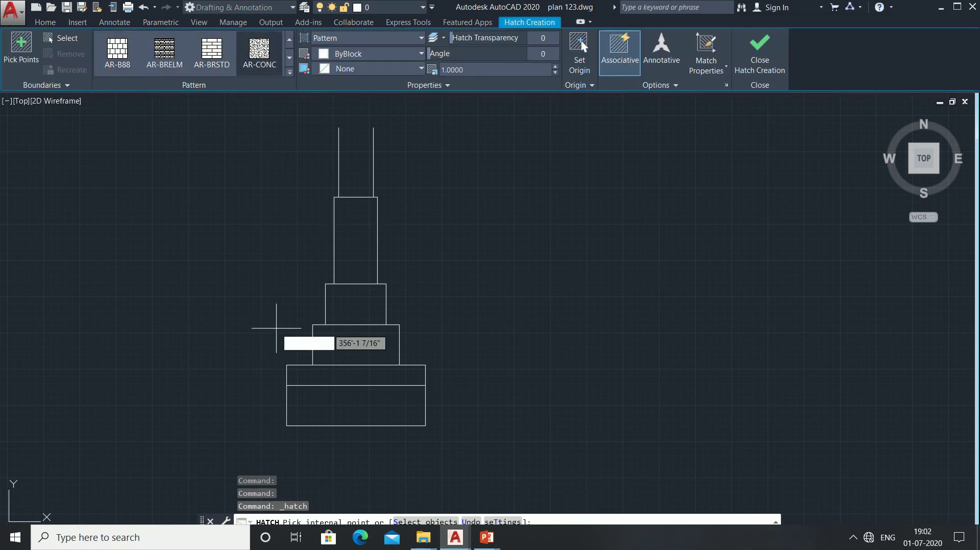
pyautogui.click(363, 403)
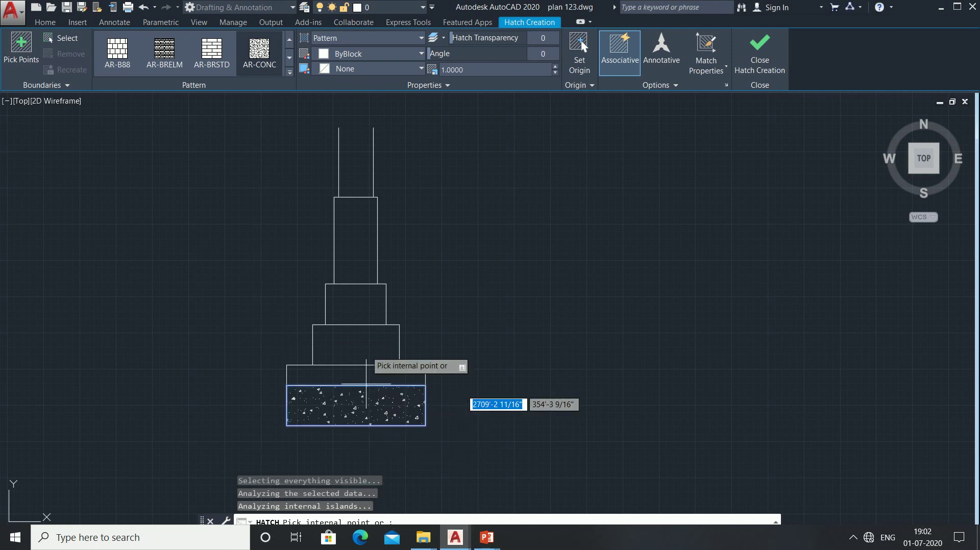
pyautogui.click(365, 340)
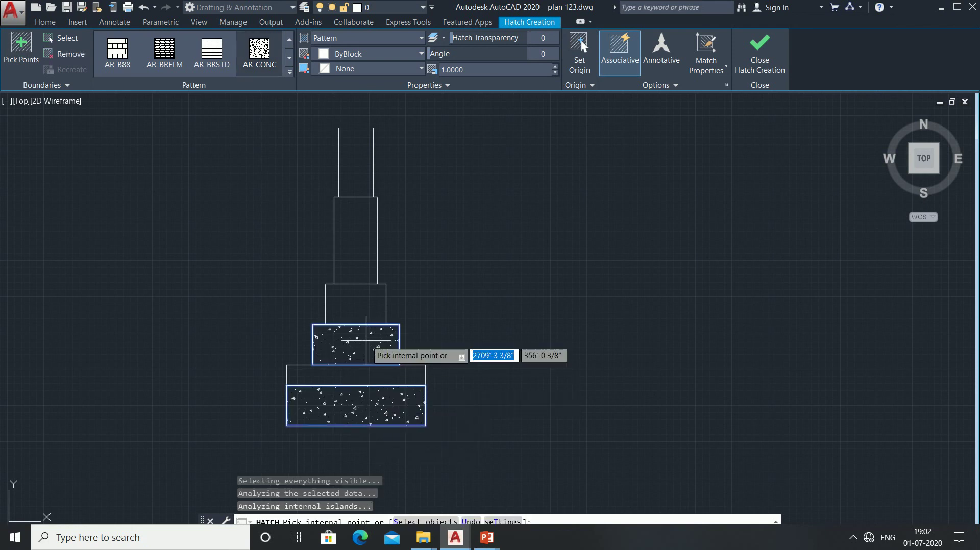
pyautogui.click(351, 378)
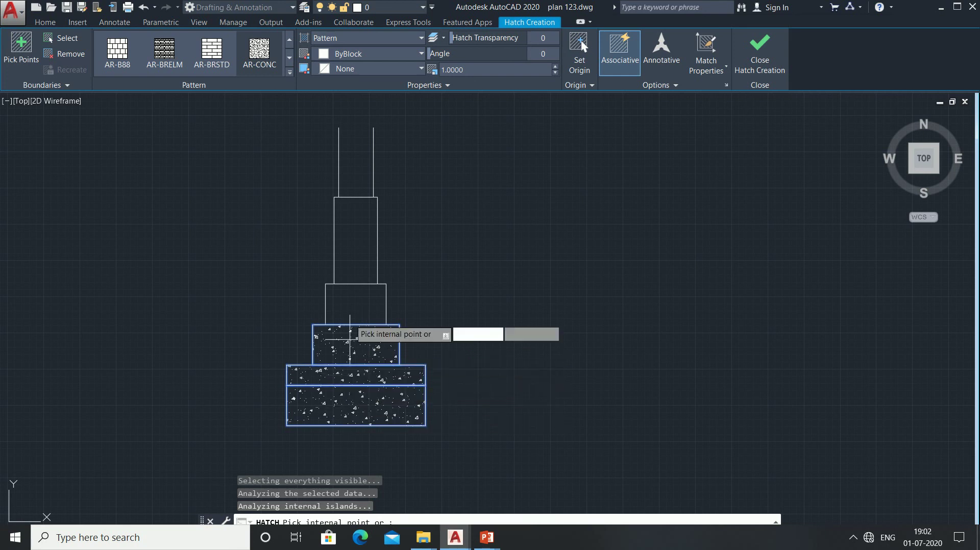
pyautogui.click(352, 299)
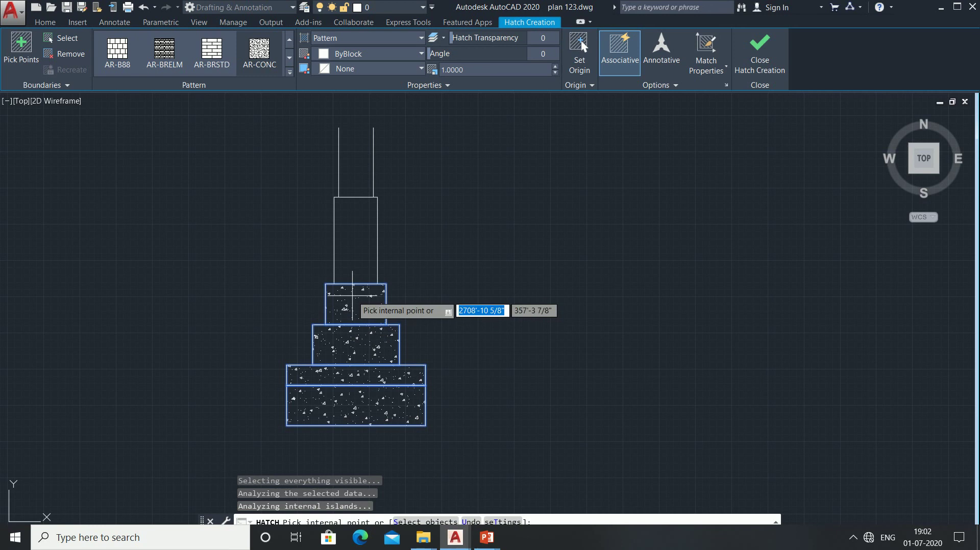
pyautogui.click(359, 231)
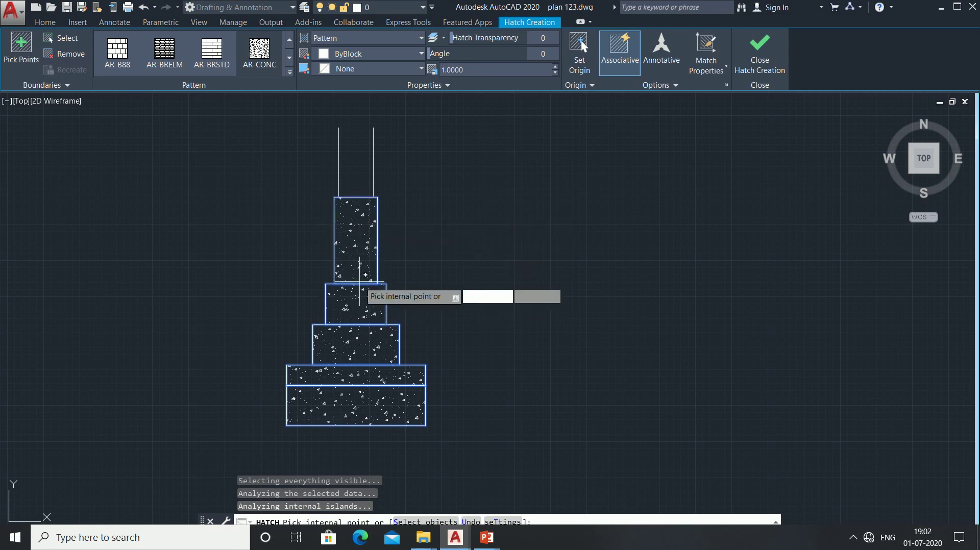
pyautogui.press('Escape')
pyautogui.moveTo(417, 346)
pyautogui.mouseDown(button='middle')
pyautogui.moveTo(336, 335)
pyautogui.moveTo(448, 333)
pyautogui.mouseUp(button='middle')
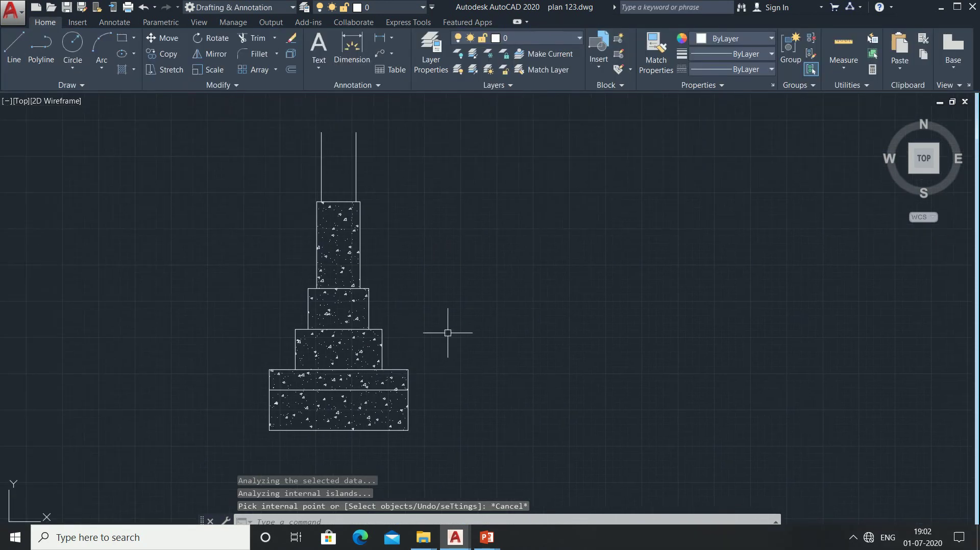
pyautogui.scroll(2, 362, 367)
pyautogui.scroll(-2, 362, 368)
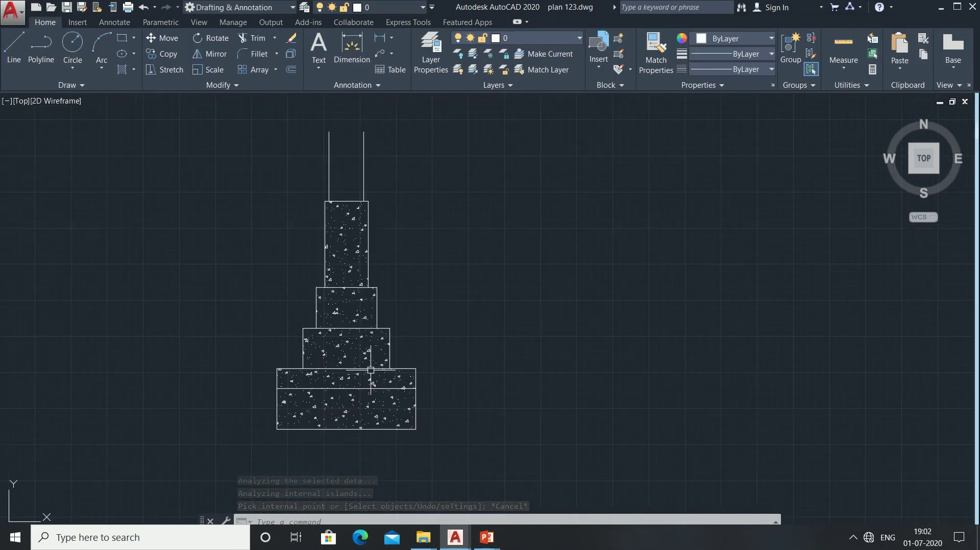
pyautogui.moveTo(376, 368); pyautogui.dragTo(368, 362, button='middle')
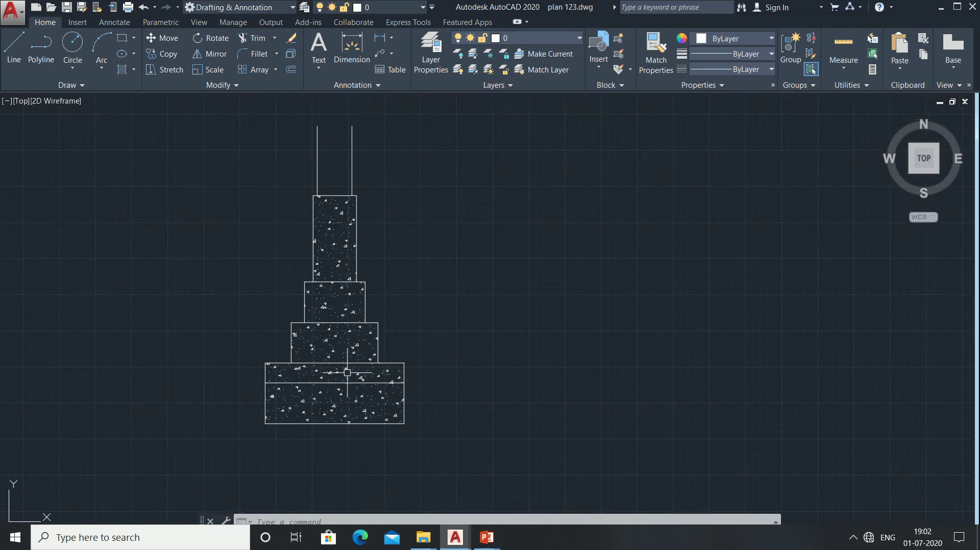